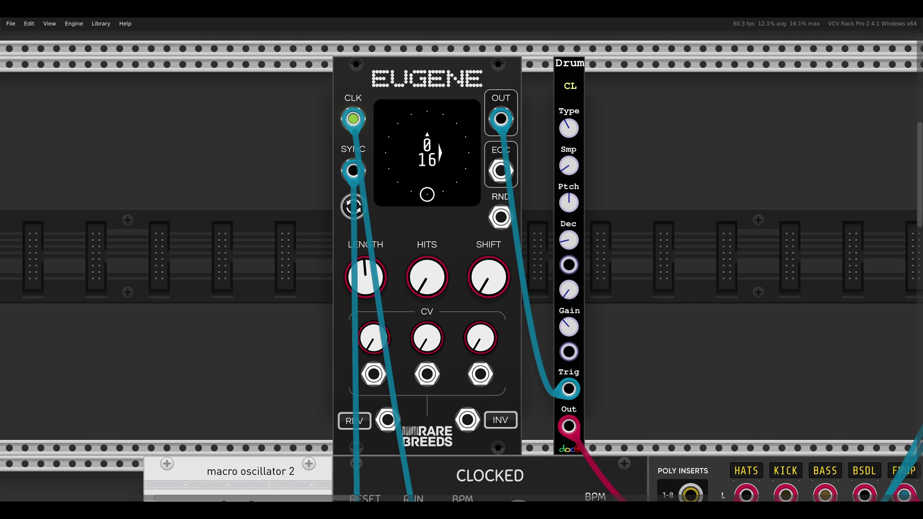
drag(397, 235, 457, 318)
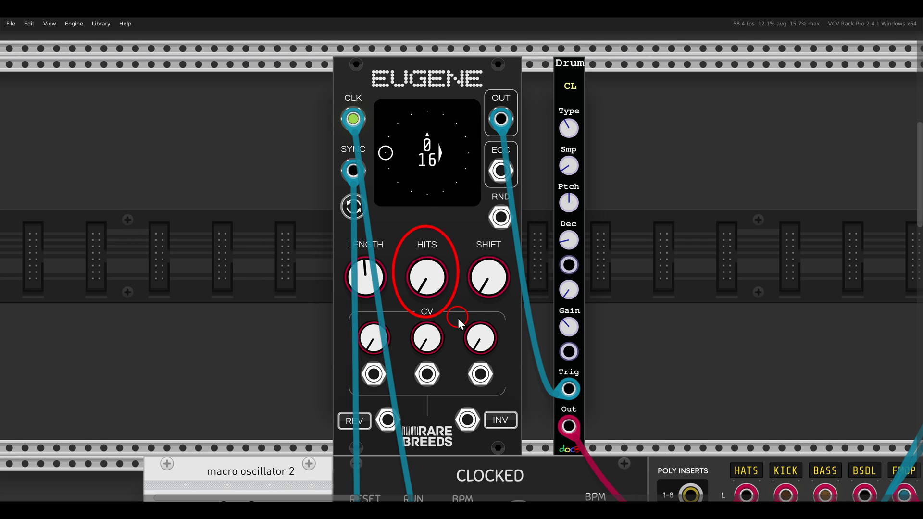
key(Escape)
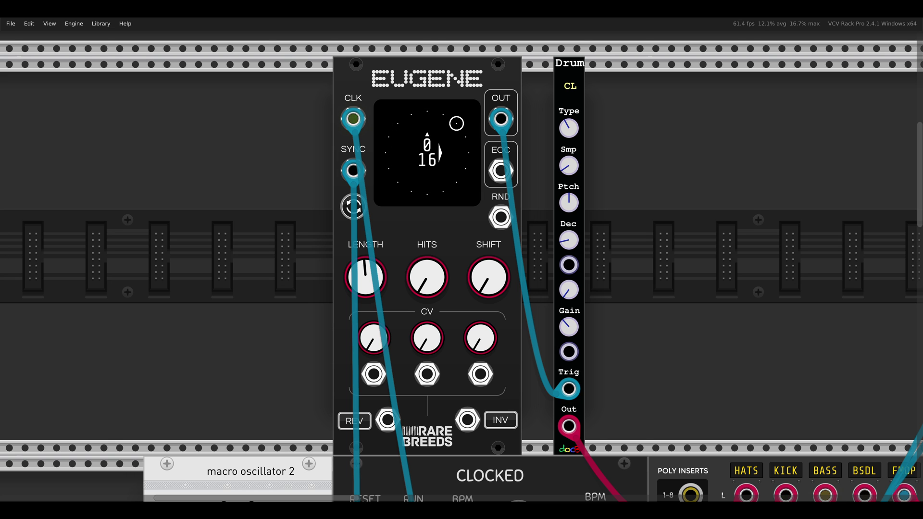
drag(384, 133, 463, 198)
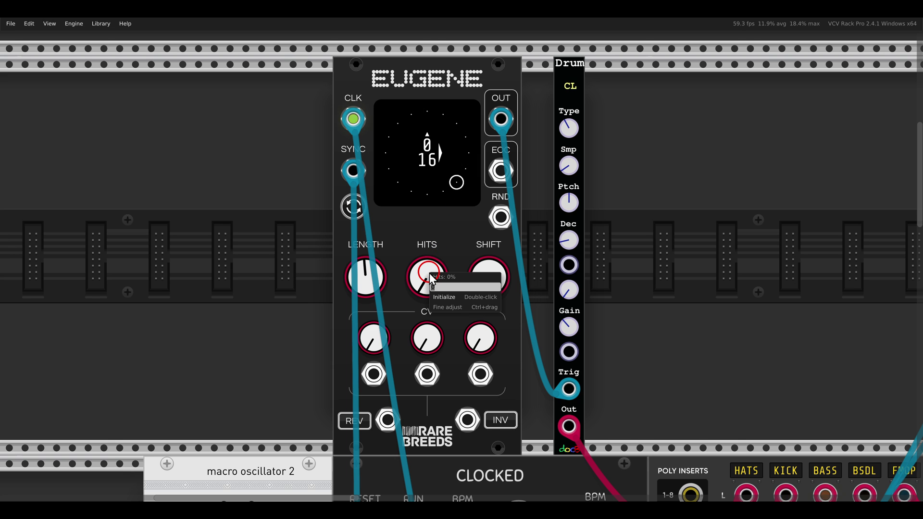
Step: Try 8 and 4 hits on the 16-step EUGENE pattern driving the drum module, and settle on 5 hits
double_click(428, 273)
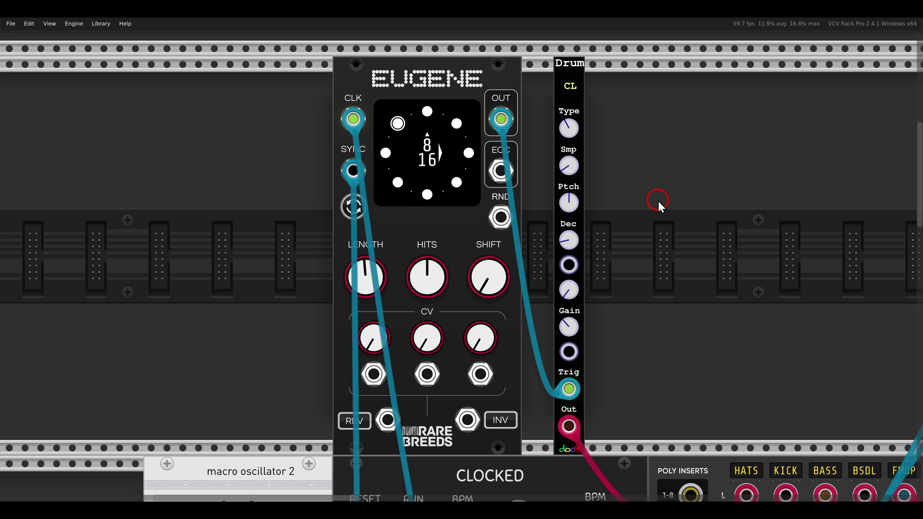
drag(433, 277, 432, 298)
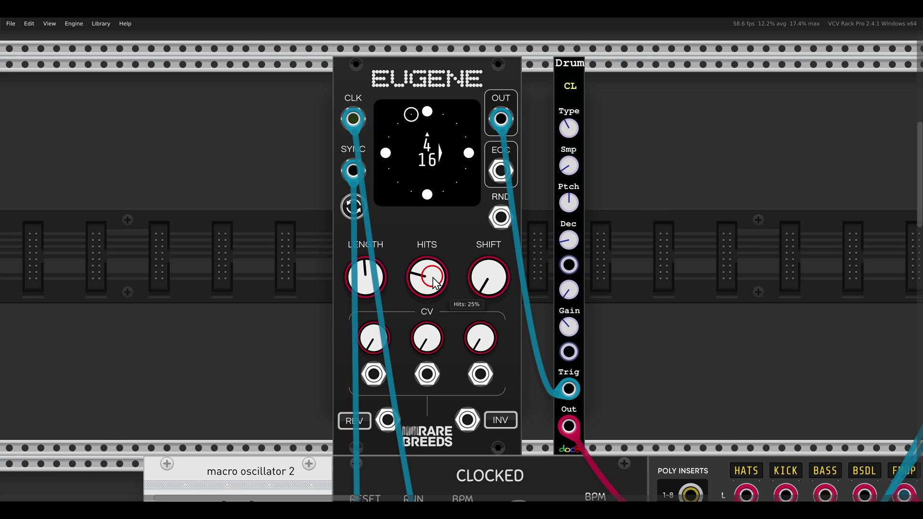
click(472, 269)
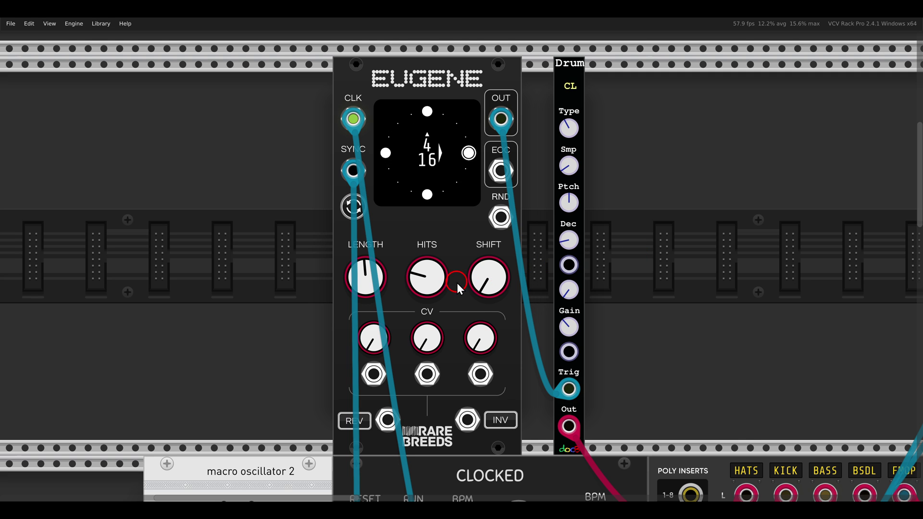
mouse_move(427, 278)
drag(428, 274, 427, 273)
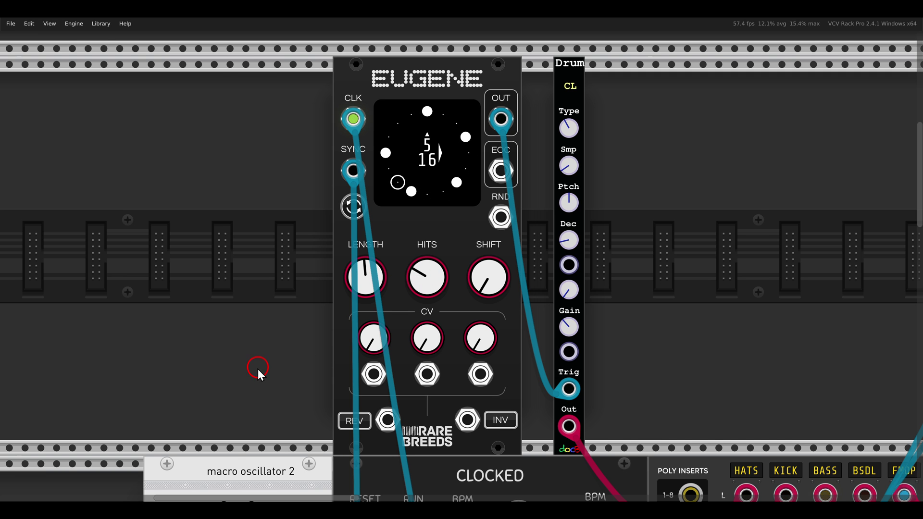
Step: Shorten the drum module's EUGENE pattern to 12 steps and set it to 5 hits
drag(257, 368, 304, 169)
scroll(305, 169, down, 5)
scroll(303, 169, down, 2)
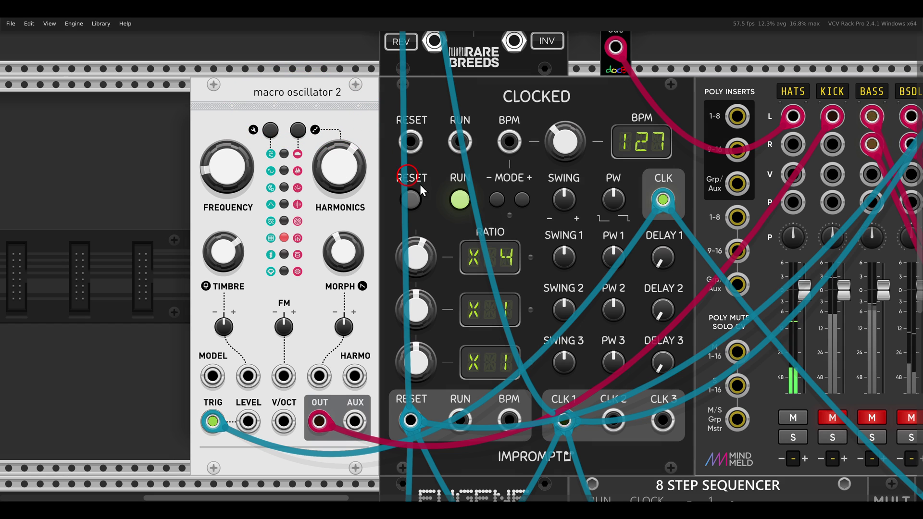
scroll(720, 280, up, 3)
scroll(720, 280, up, 5)
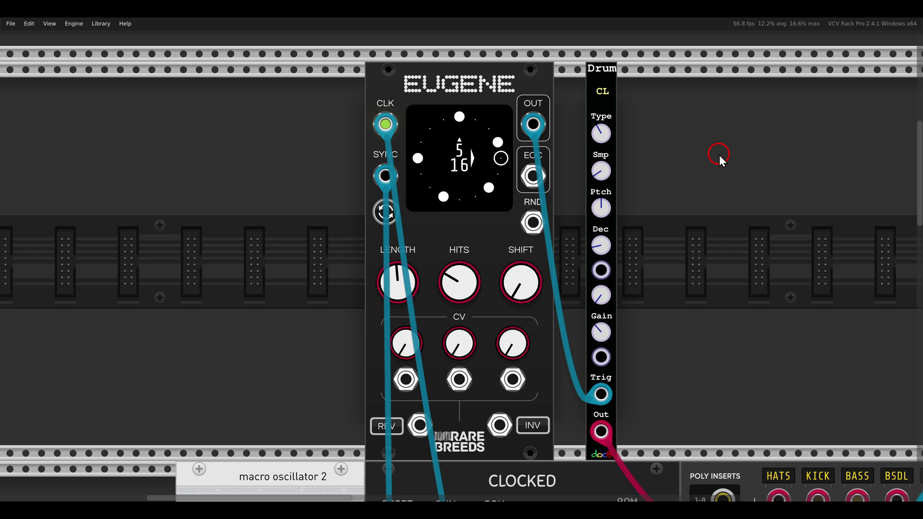
mouse_move(397, 279)
drag(397, 279, 401, 299)
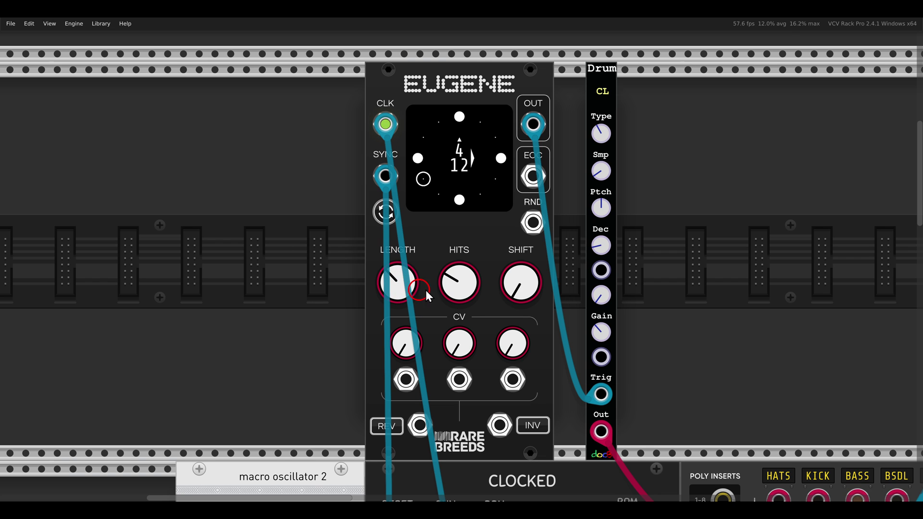
drag(457, 284, 455, 278)
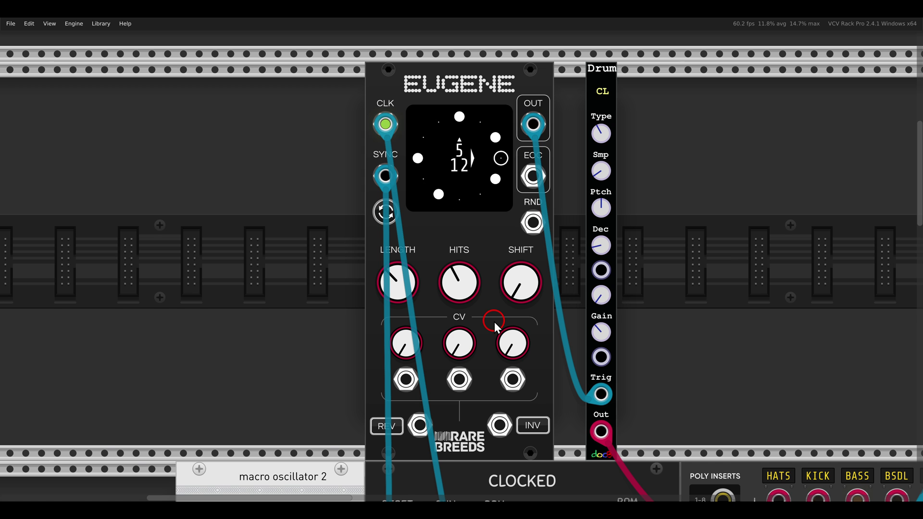
Step: Unmute the BASS and BSDL channels on the MixMaster mixer
scroll(495, 321, down, 10)
scroll(503, 261, down, 12)
scroll(503, 261, right, 2)
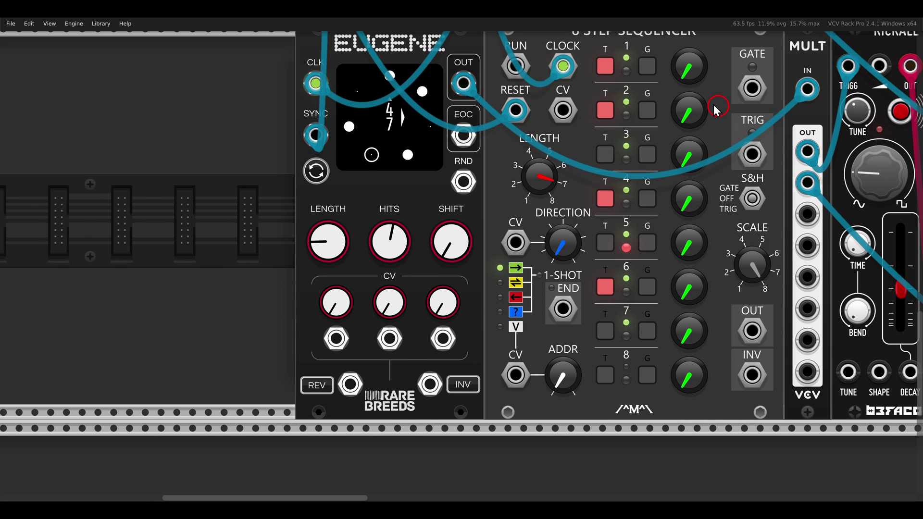
scroll(710, 103, up, 2)
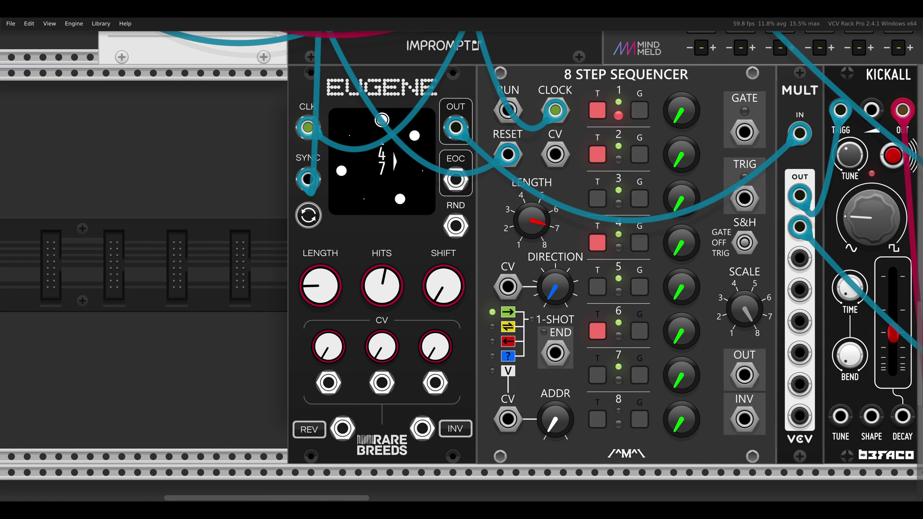
scroll(662, 203, down, 3)
scroll(729, 232, right, 10)
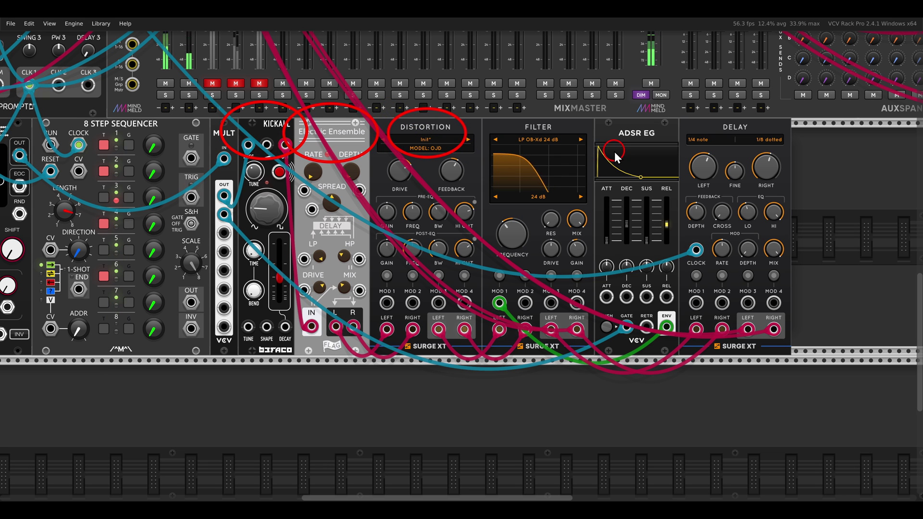
click(211, 85)
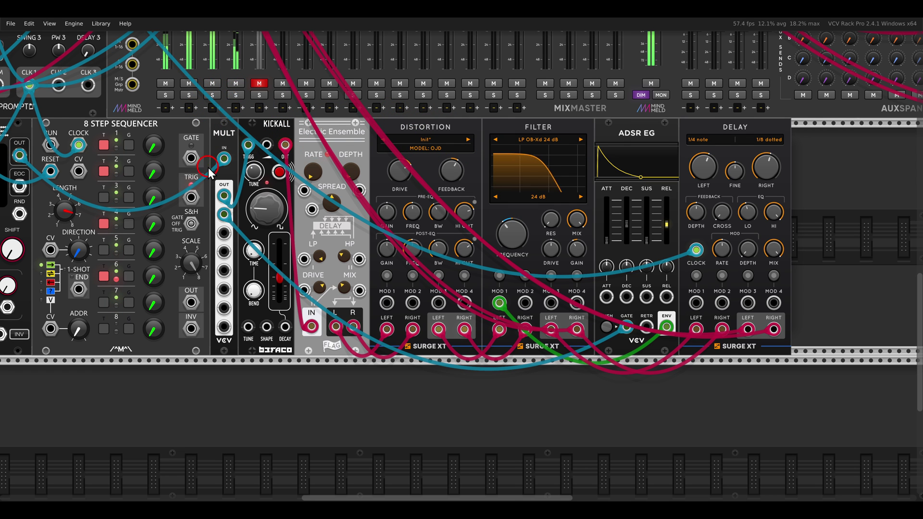
Step: Compare trigger sources by switching the Mult input cable between EUGENE's beat output and the 8 Step Sequencer's trigger output, ending on EUGENE
scroll(353, 200, left, 6)
scroll(347, 193, up, 4)
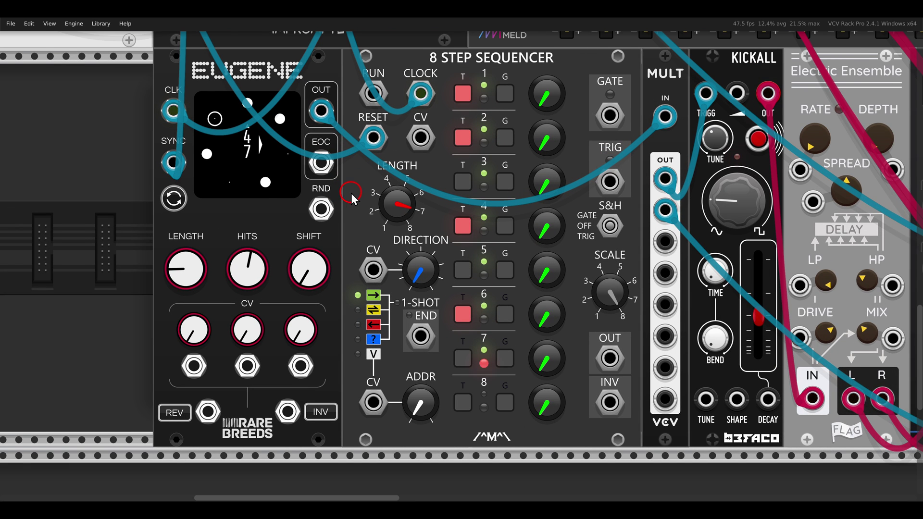
drag(351, 193, 378, 204)
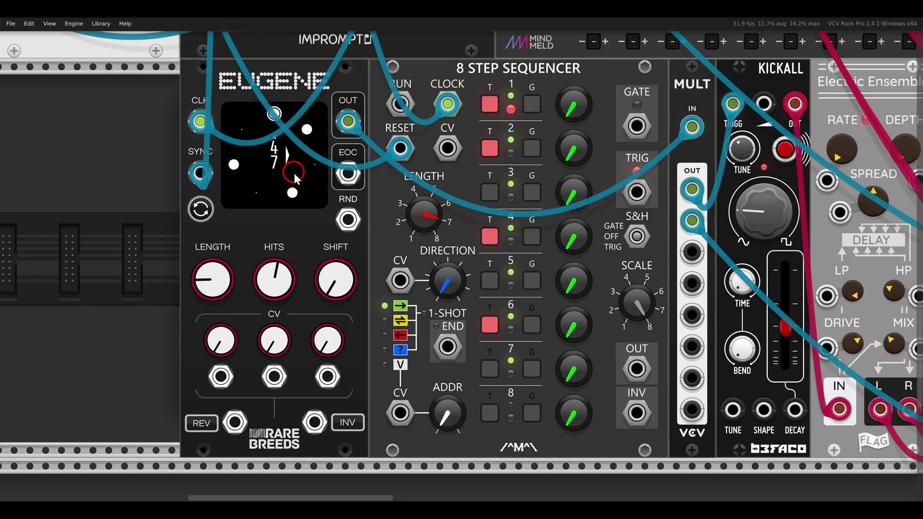
click(273, 155)
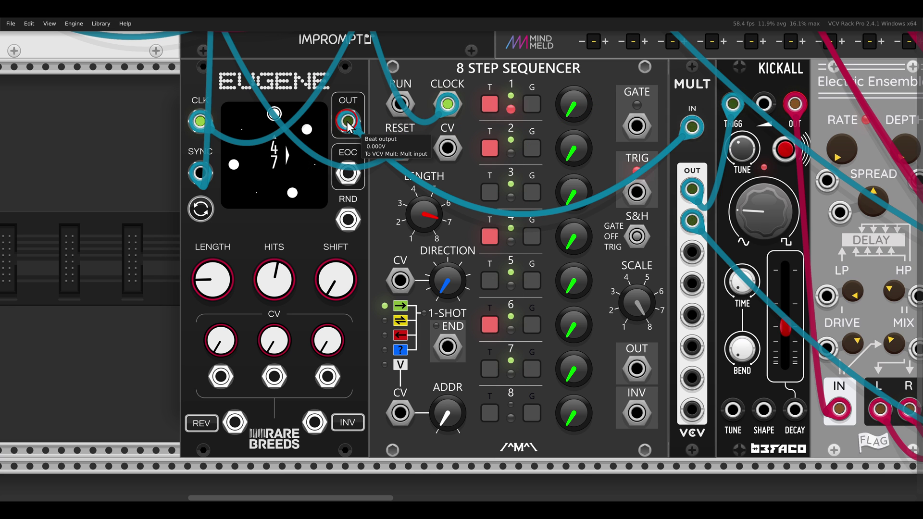
drag(347, 126, 625, 202)
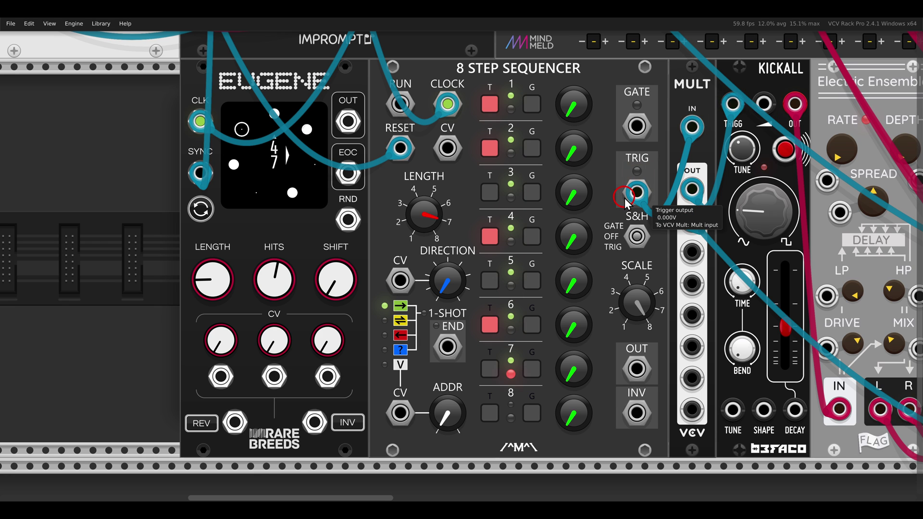
drag(624, 201, 353, 126)
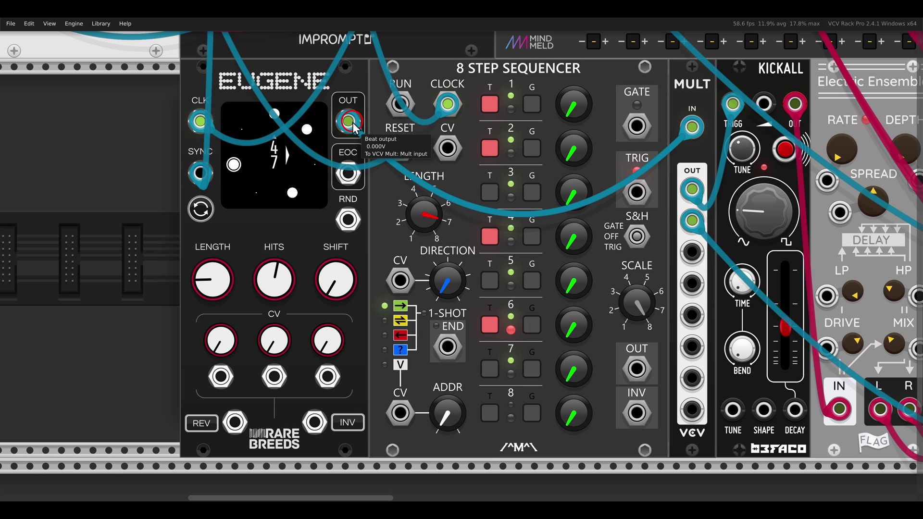
drag(353, 126, 628, 190)
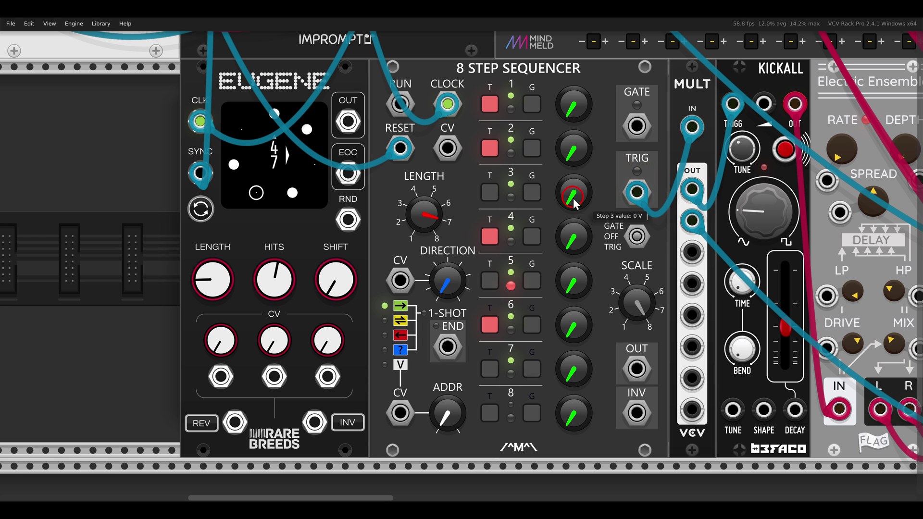
drag(573, 199, 581, 200)
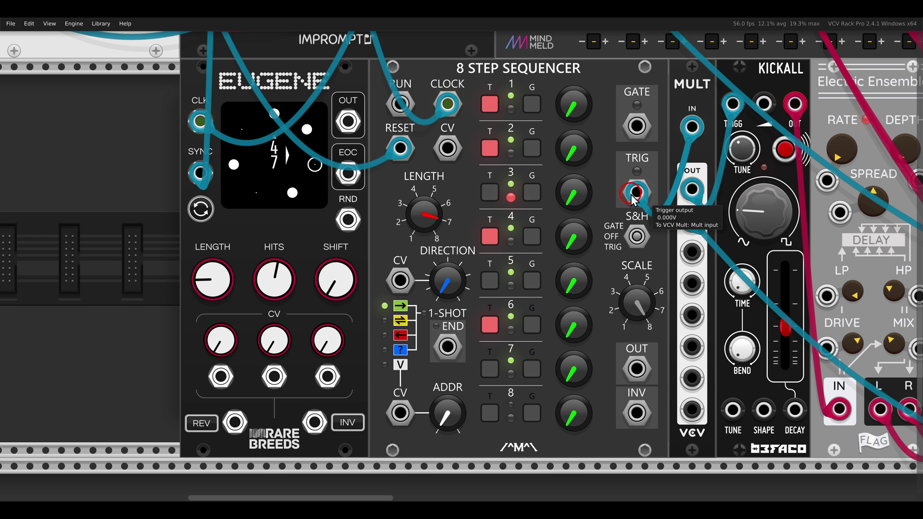
drag(635, 193, 347, 121)
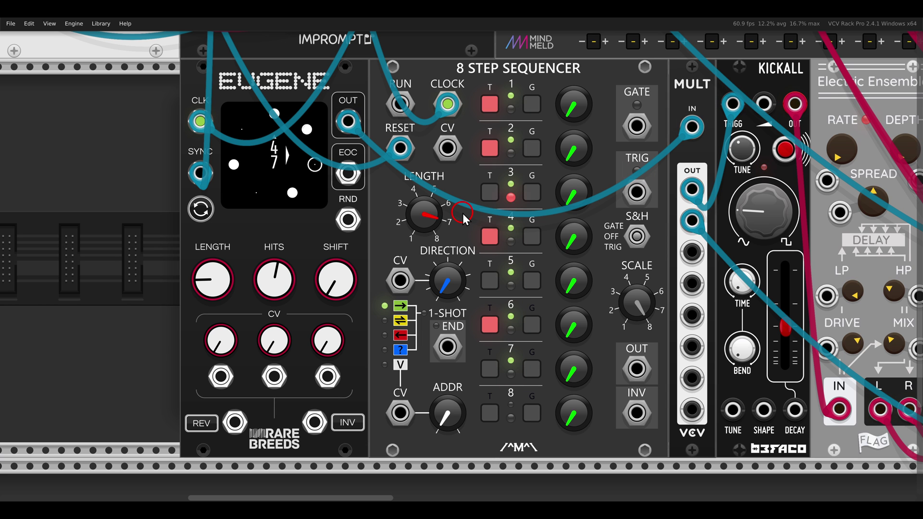
scroll(496, 200, down, 3)
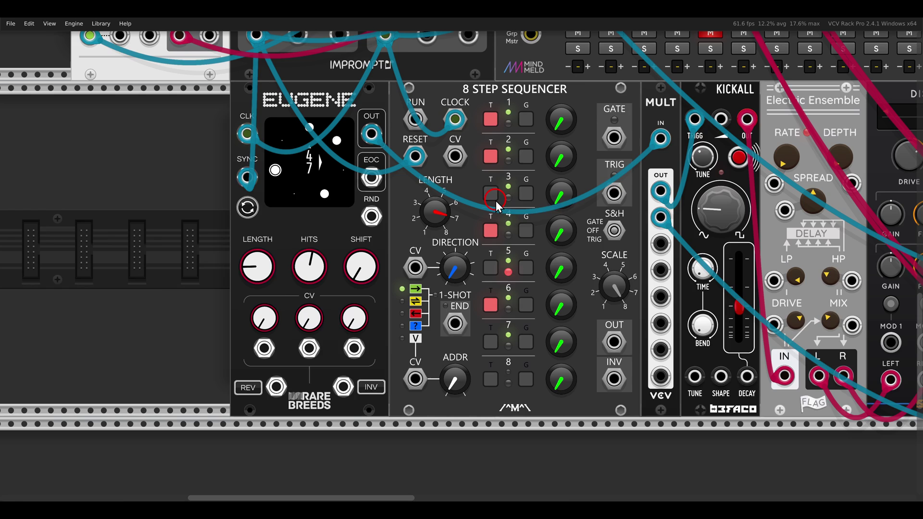
drag(732, 126, 357, 305)
drag(556, 89, 558, 353)
scroll(498, 143, up, 3)
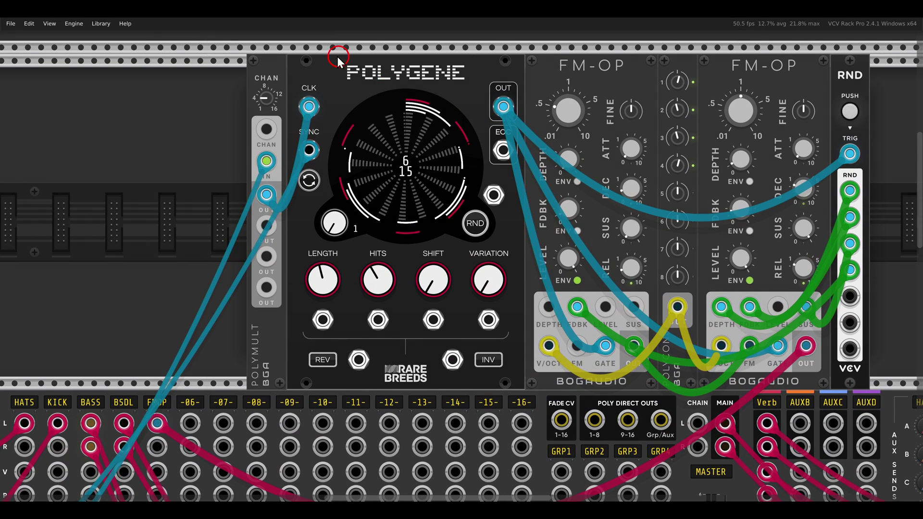
mouse_move(506, 116)
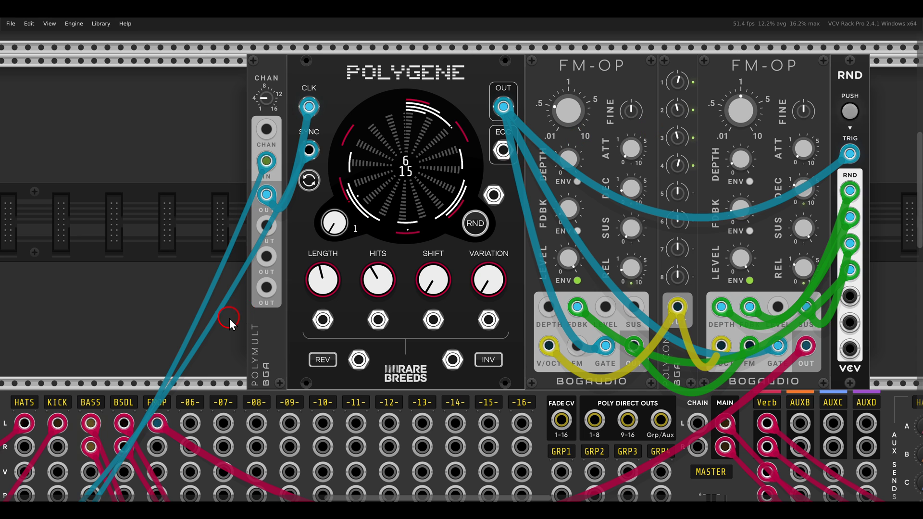
drag(216, 310, 298, 409)
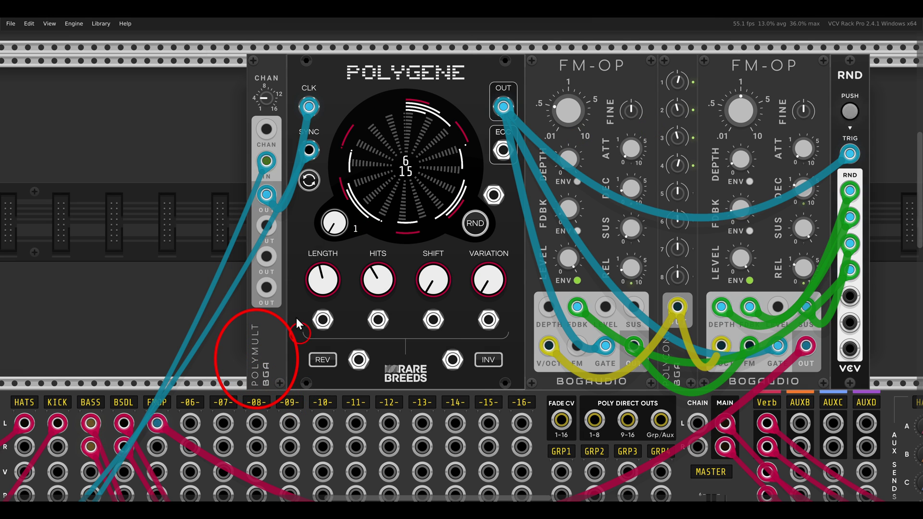
drag(240, 79, 286, 126)
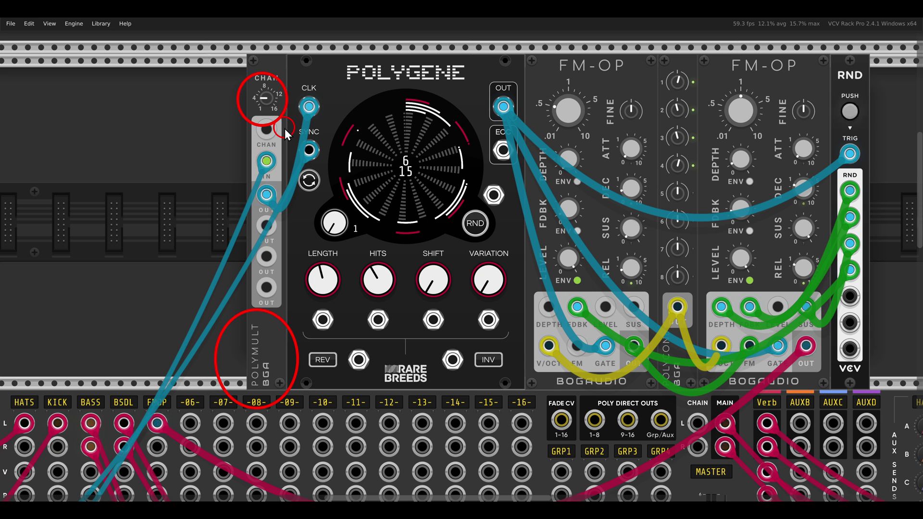
key(Escape)
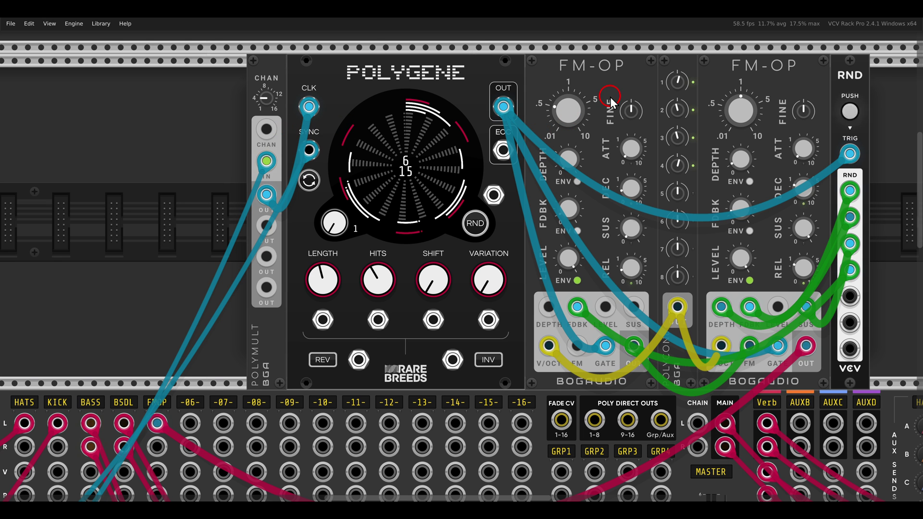
Step: Unmute the FMOP channel on the MixMaster mixer
drag(239, 327, 654, 140)
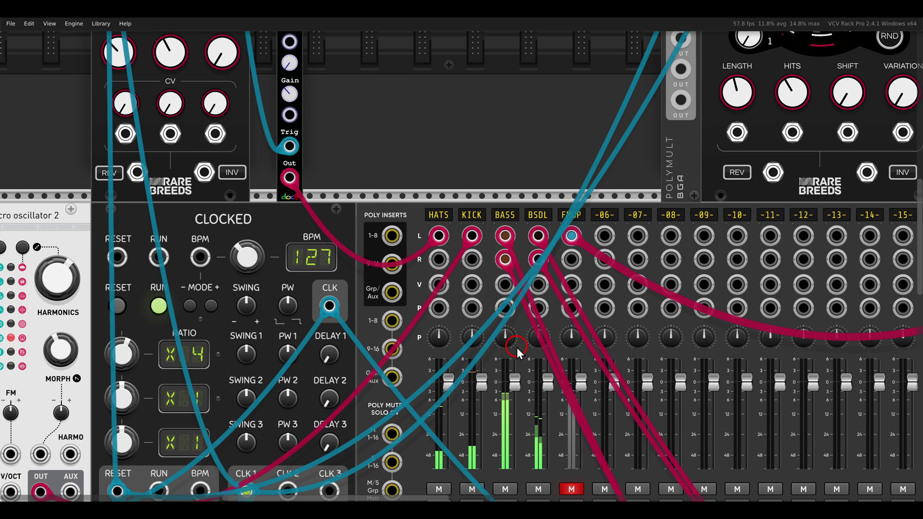
click(566, 488)
drag(804, 124, 428, 332)
scroll(430, 233, up, 1)
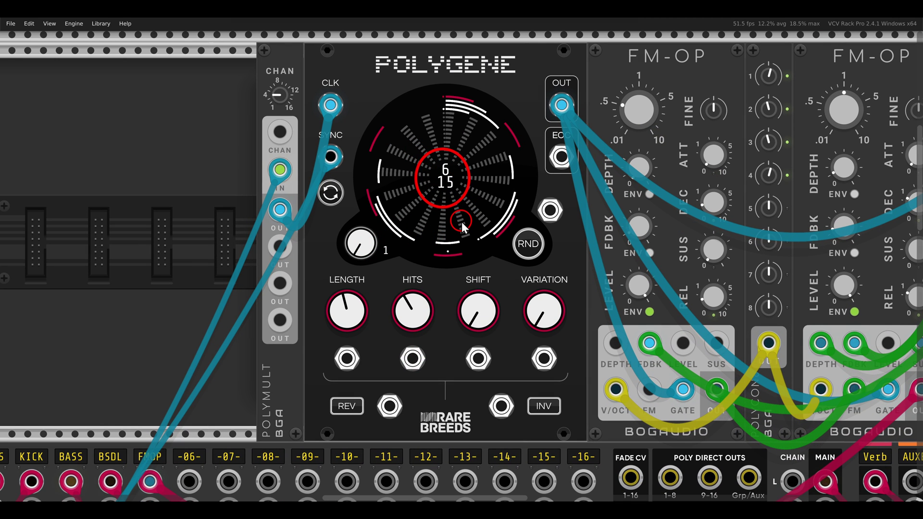
drag(357, 250, 391, 300)
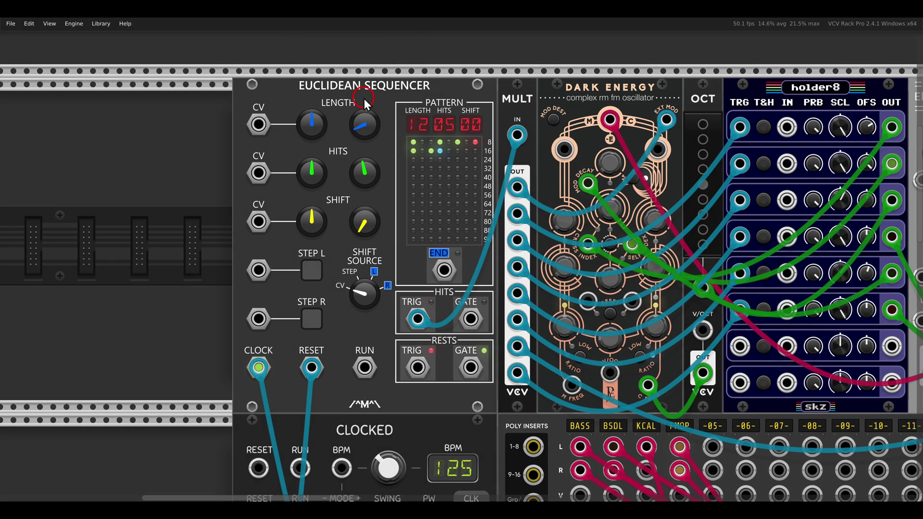
Step: Check the length, hits and shift settings of the Euclidean Sequencer
mouse_move(382, 128)
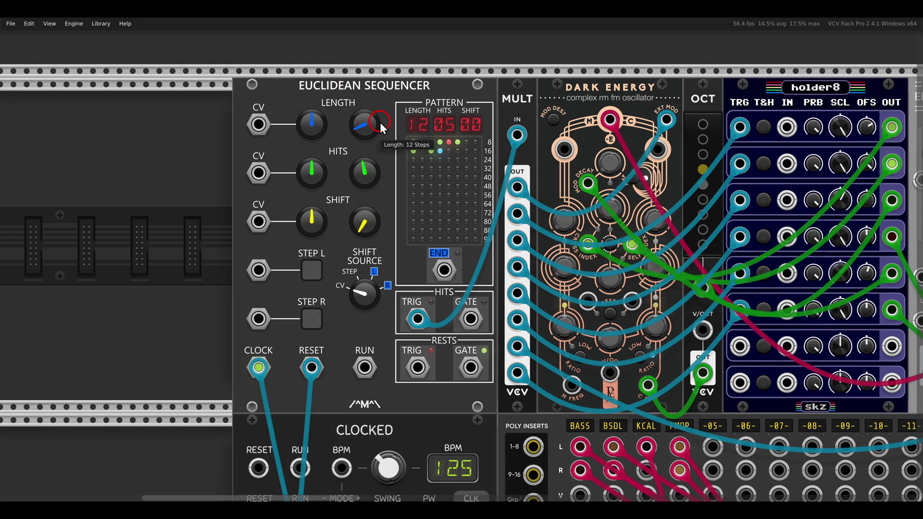
mouse_move(368, 173)
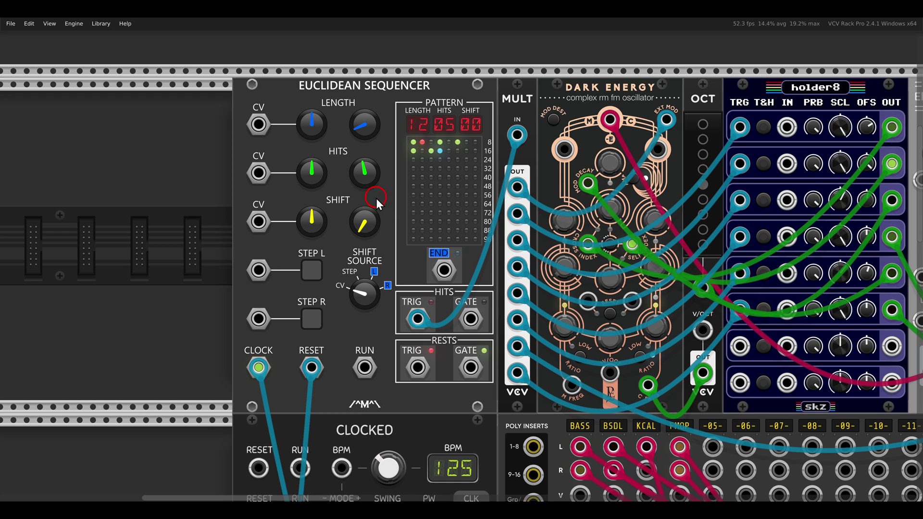
mouse_move(364, 219)
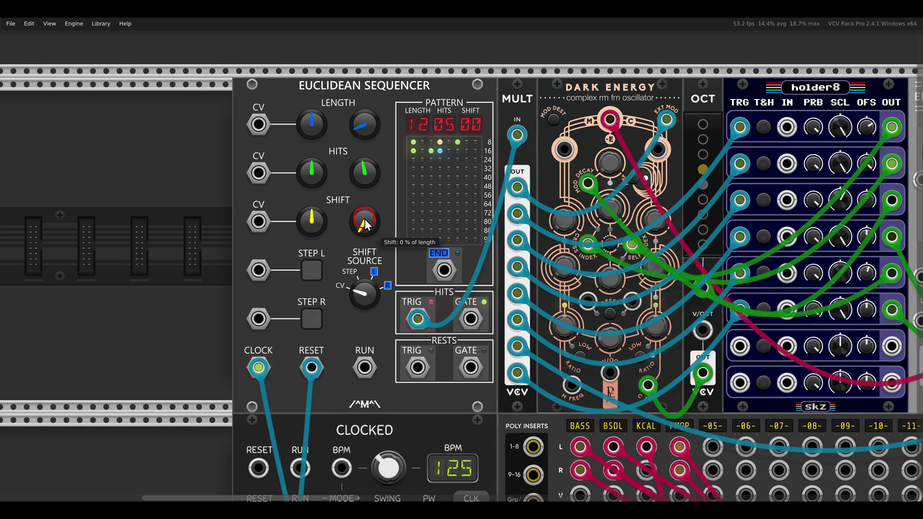
Step: Unmute the BASS and BSDL channels on the MixMaster mixer
scroll(365, 223, down, 4)
drag(531, 218, 345, 198)
drag(273, 104, 355, 166)
drag(565, 120, 618, 160)
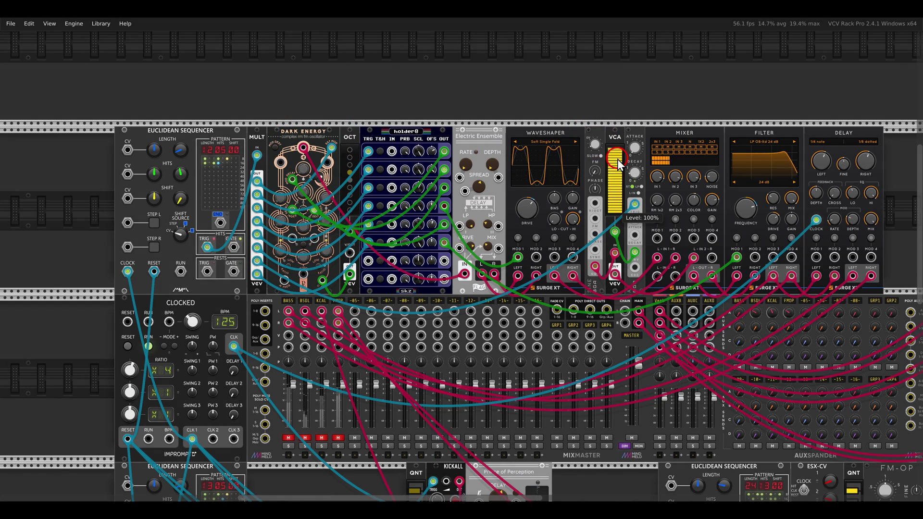
click(290, 438)
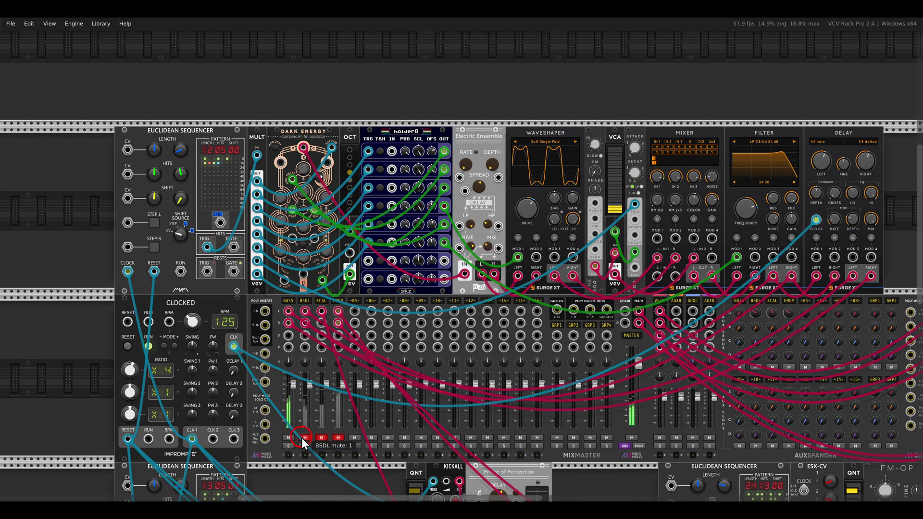
click(305, 438)
Step: Examine how the Euclidean Sequencer's length, hits and shift values map onto the lights of its pattern grid
drag(288, 267, 422, 301)
scroll(327, 246, up, 4)
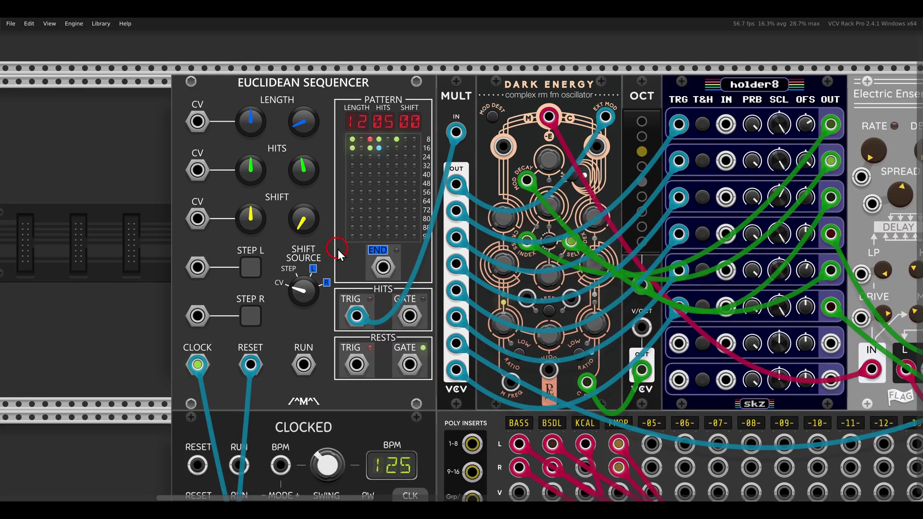
drag(337, 249, 416, 229)
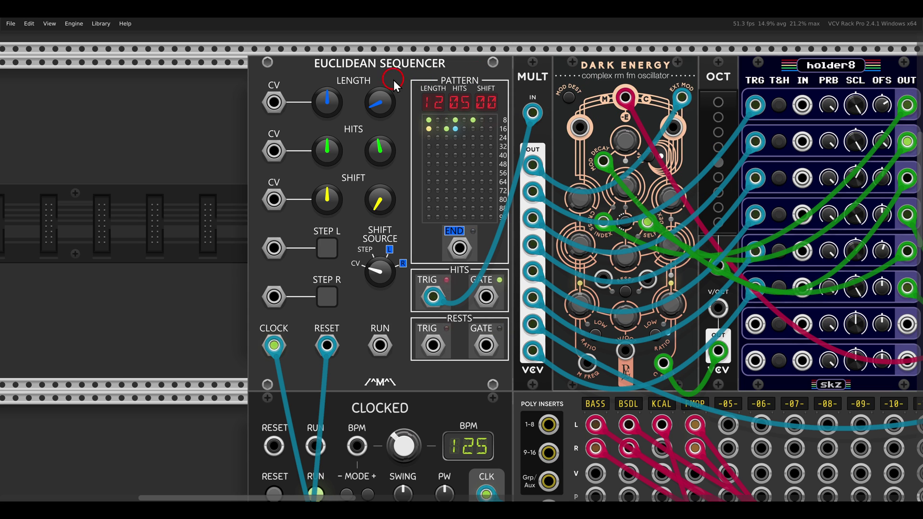
click(423, 108)
drag(474, 124, 477, 132)
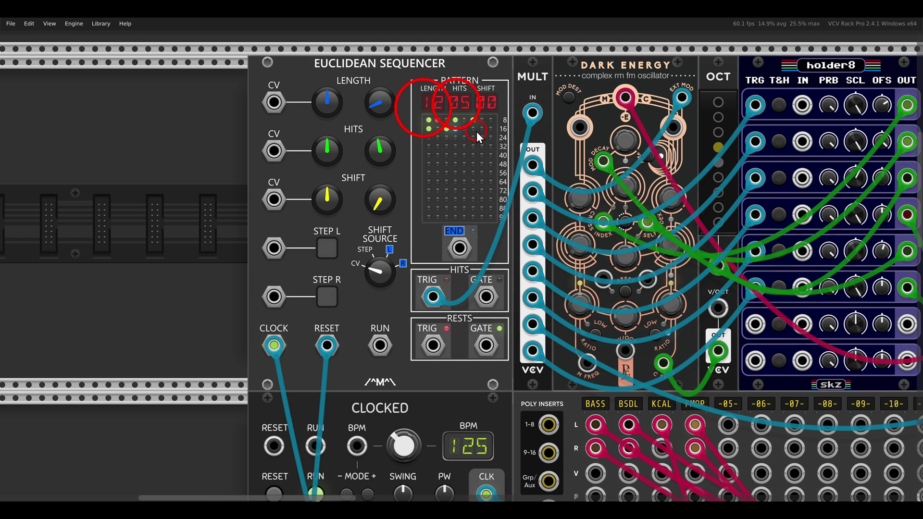
drag(413, 108, 514, 150)
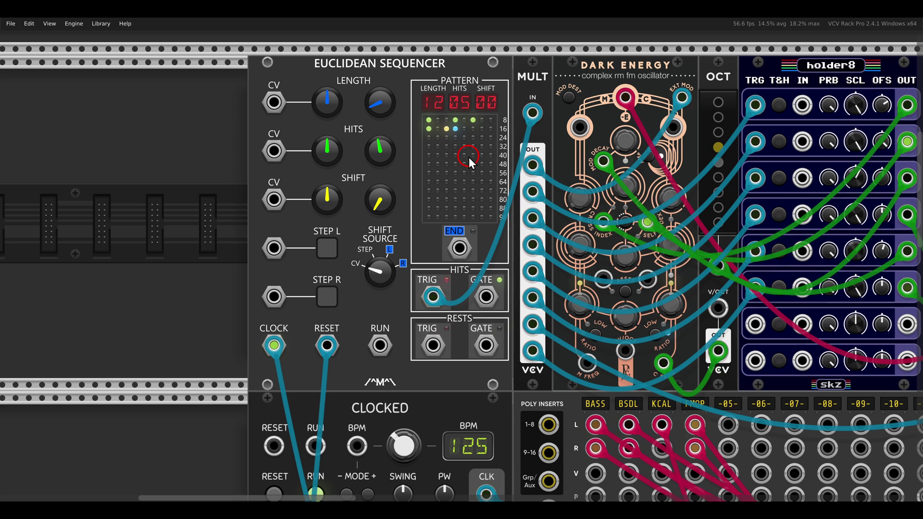
drag(417, 112, 438, 134)
drag(435, 185, 433, 186)
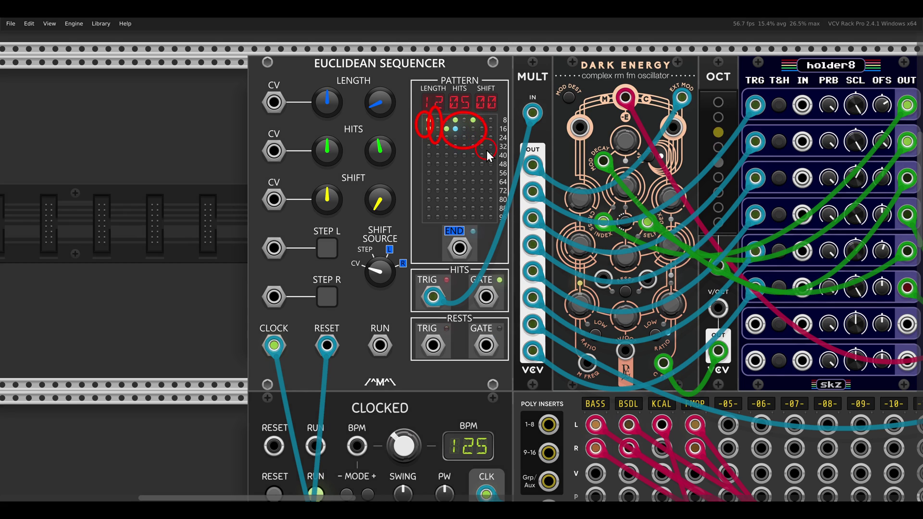
Step: Set the Euclidean Sequencer's shift to 1 step
mouse_move(394, 211)
mouse_down()
mouse_move(393, 222)
mouse_move(376, 186)
mouse_up()
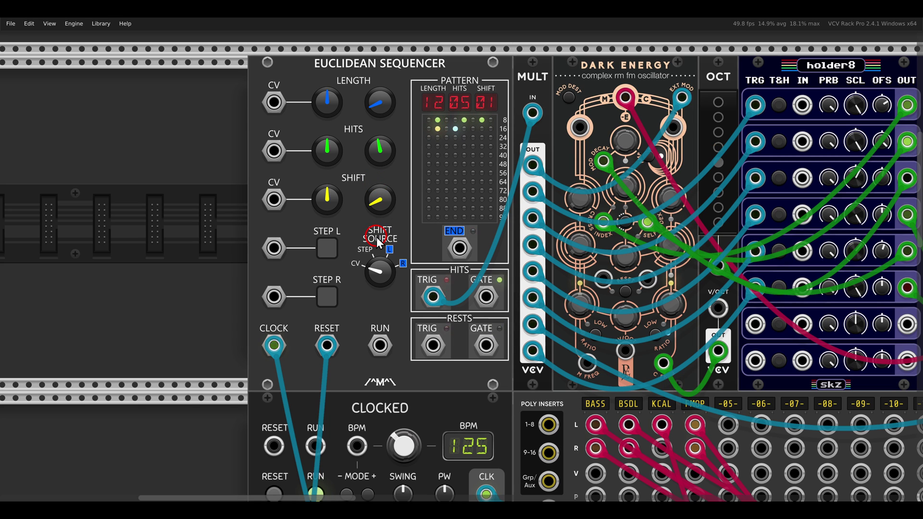
mouse_move(379, 201)
mouse_move(378, 200)
mouse_down()
mouse_move(381, 217)
mouse_move(374, 201)
mouse_move(374, 210)
mouse_up()
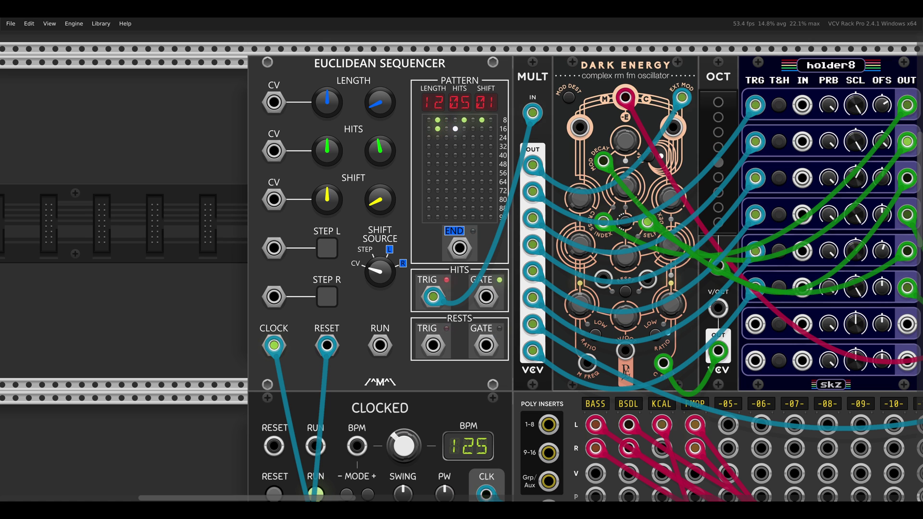
Step: Switch the Euclidean Sequencer's shift source from CV to the step buttons
click(303, 235)
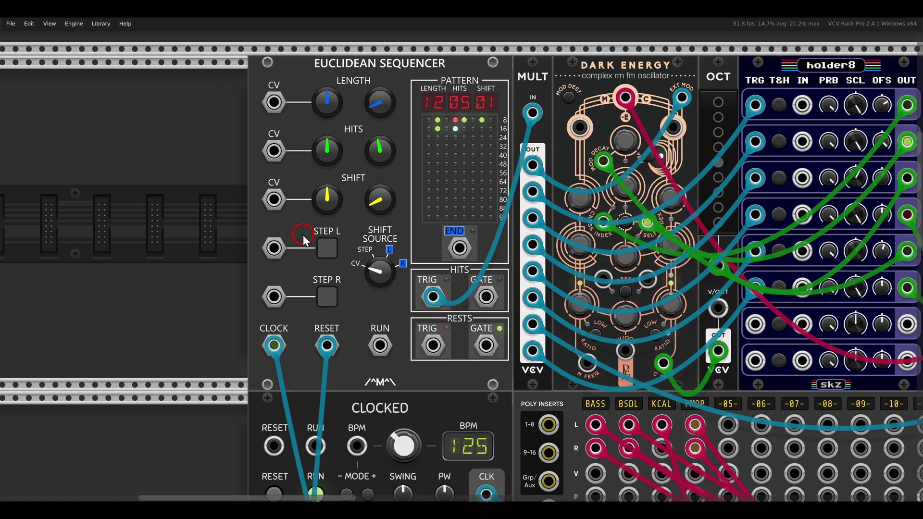
drag(337, 306, 344, 312)
drag(230, 224, 298, 323)
key(Escape)
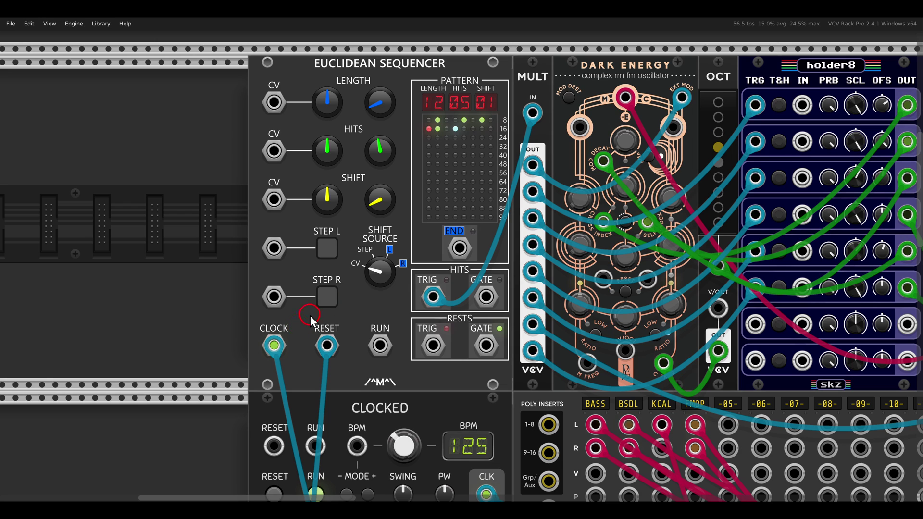
click(381, 249)
drag(378, 257, 367, 238)
click(370, 260)
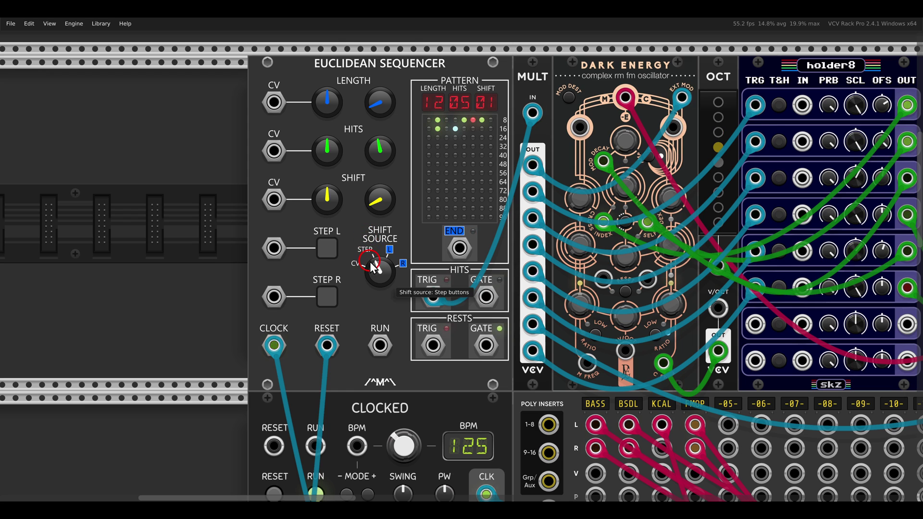
Step: Step the Euclidean Sequencer's pattern left until the shift is 9, and step it right once to 10
click(345, 247)
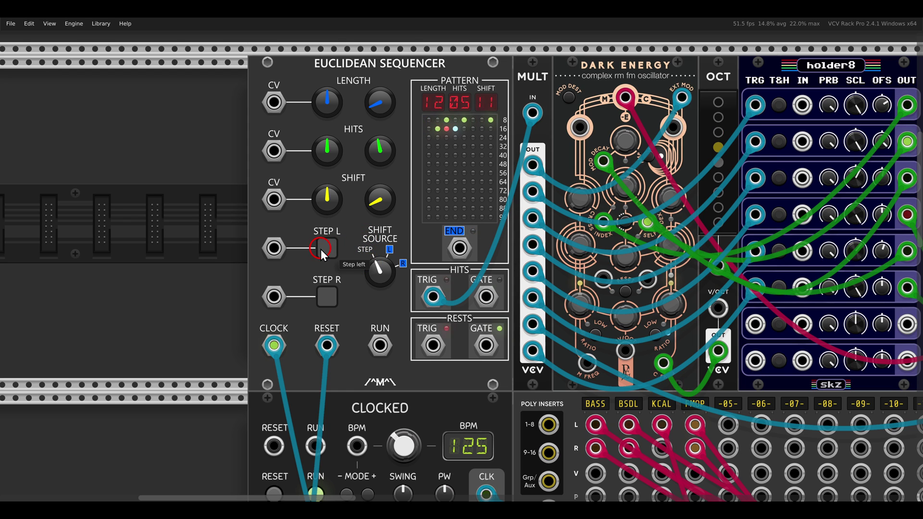
click(321, 249)
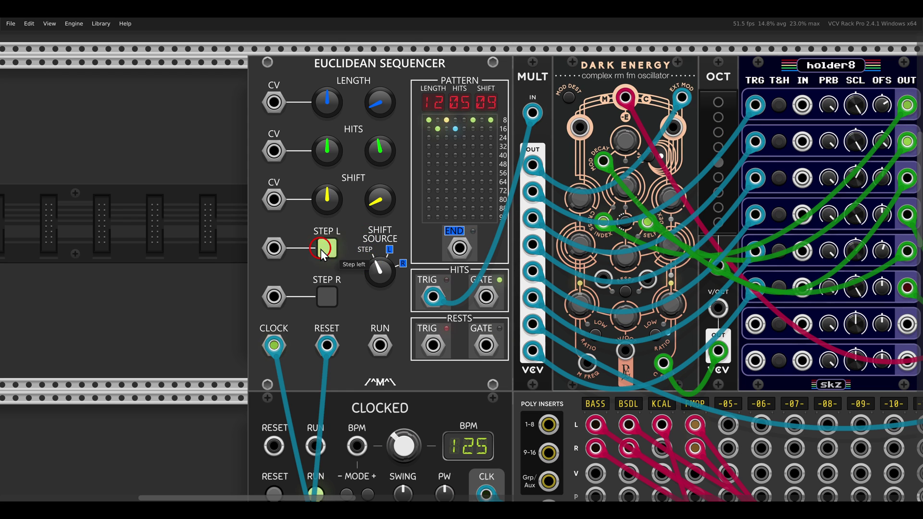
click(322, 295)
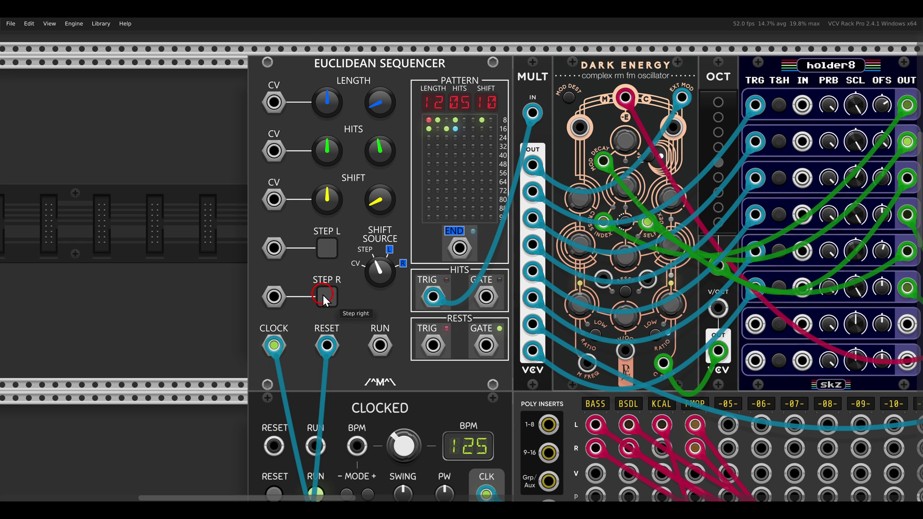
Step: Set the Euclidean Sequencer's shift source to the L option that goes with the END output and let the pattern run
click(445, 234)
click(461, 250)
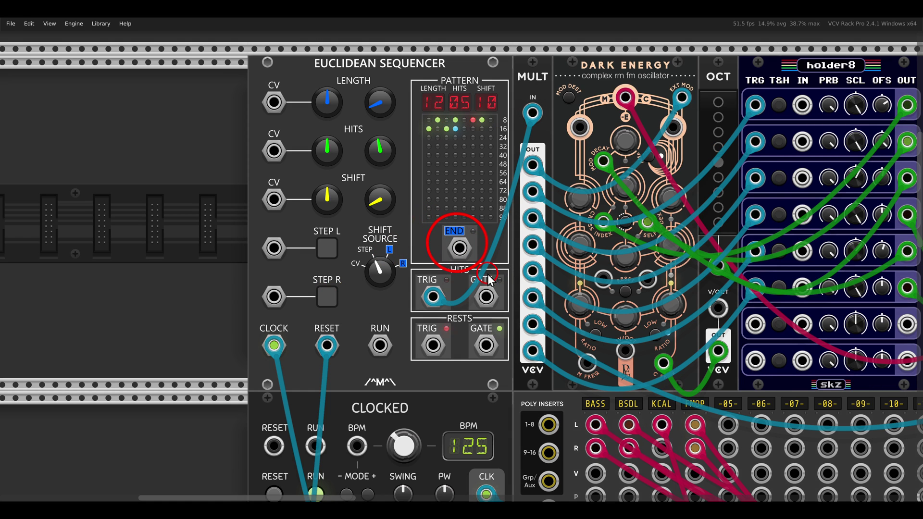
click(487, 273)
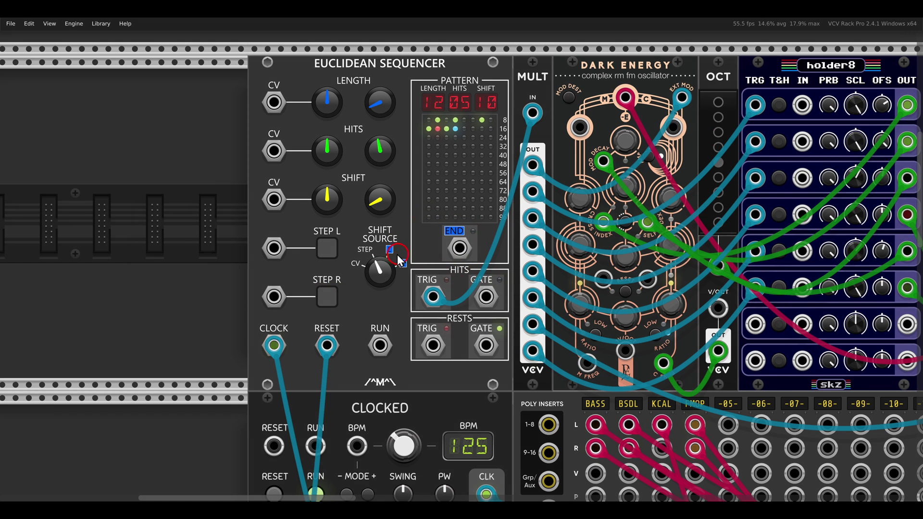
click(383, 267)
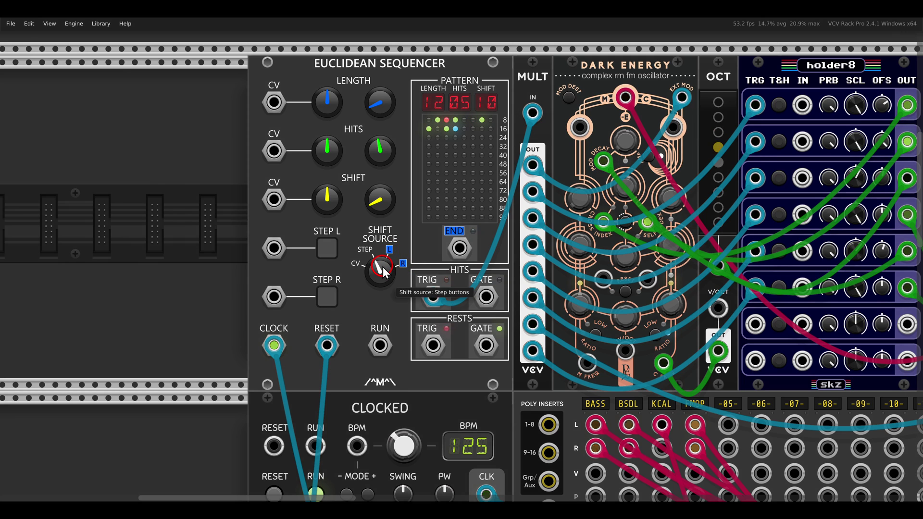
click(423, 111)
click(504, 155)
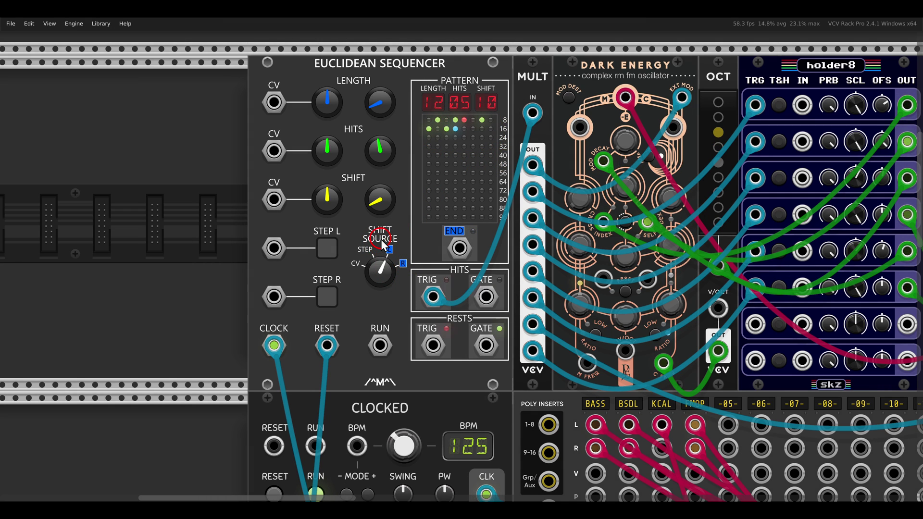
drag(379, 289, 379, 276)
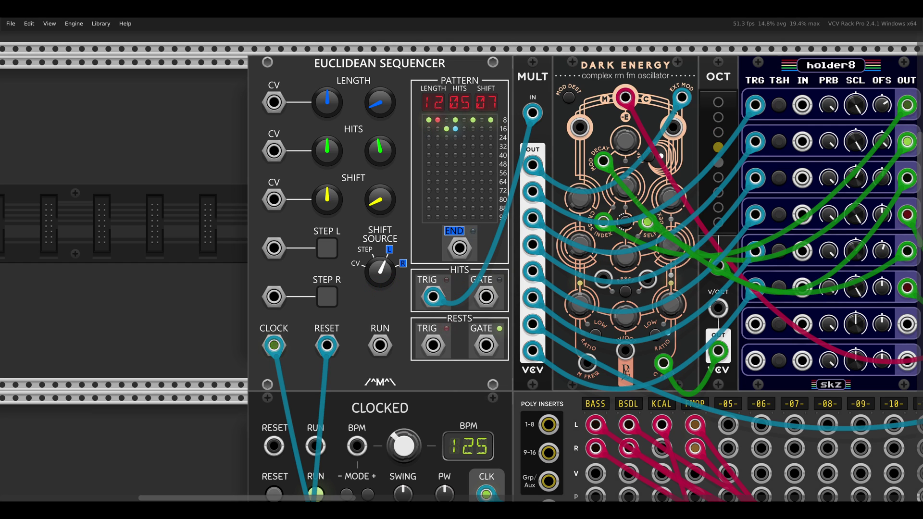
click(396, 251)
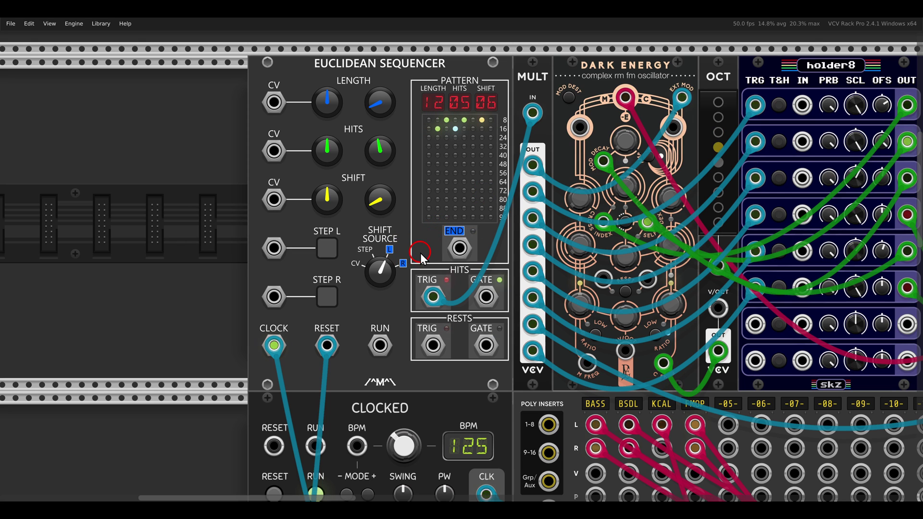
click(420, 253)
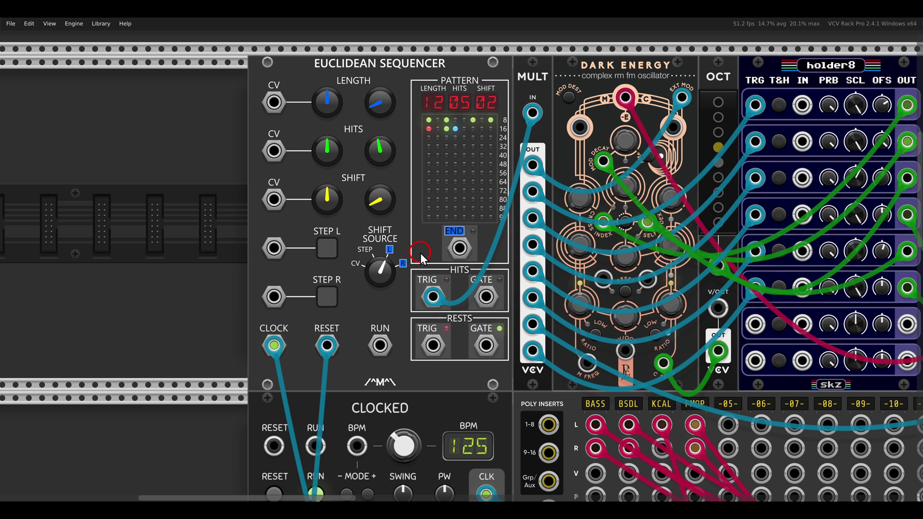
Step: Go to the Euclidean Sequencer that triggers KICKALL and unmute the KCAL channel on the mixer
scroll(421, 250, down, 2)
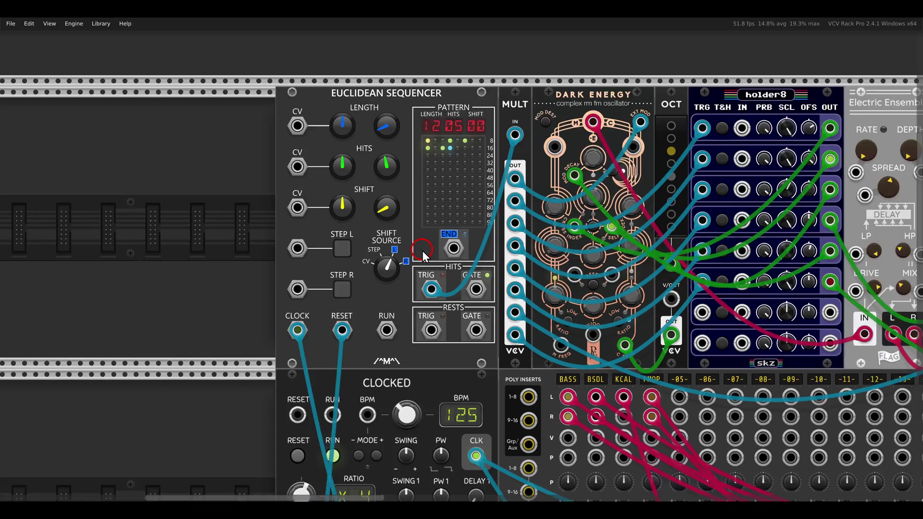
scroll(421, 251, down, 2)
scroll(430, 251, down, 9)
drag(550, 315, 457, 282)
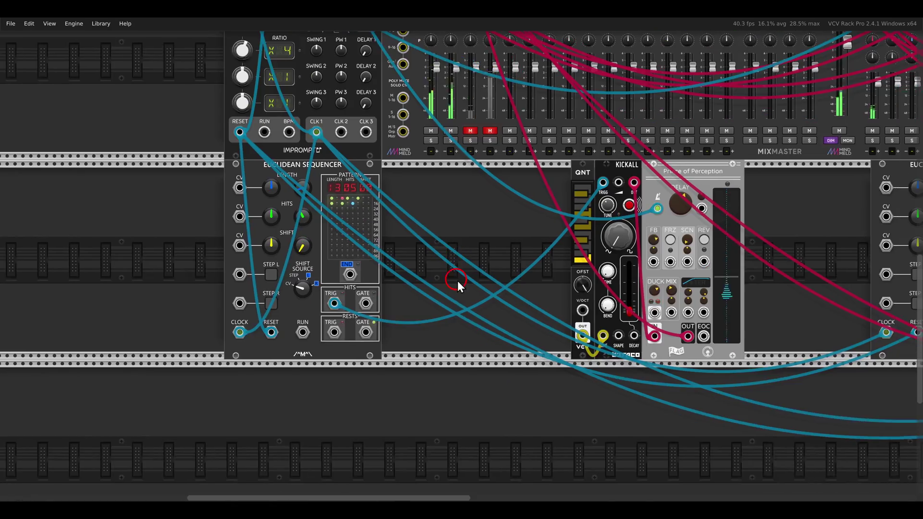
scroll(458, 281, up, 1)
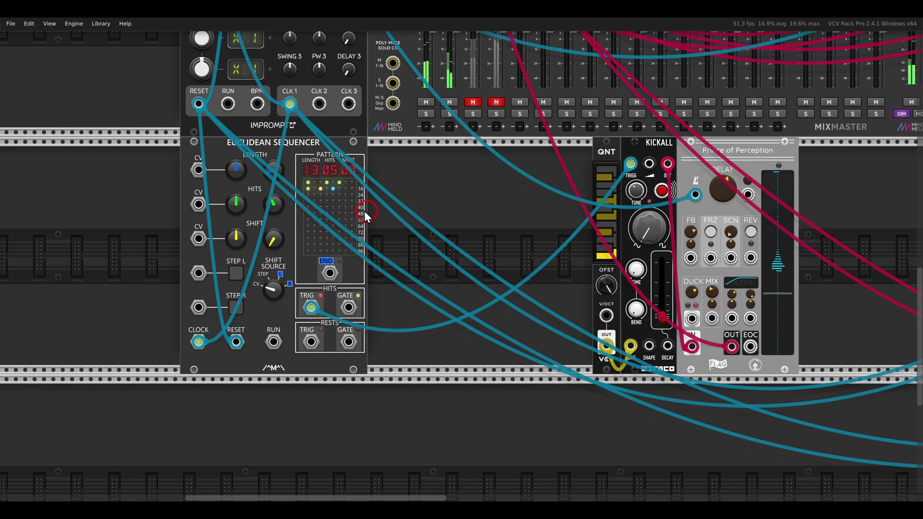
drag(286, 153, 365, 192)
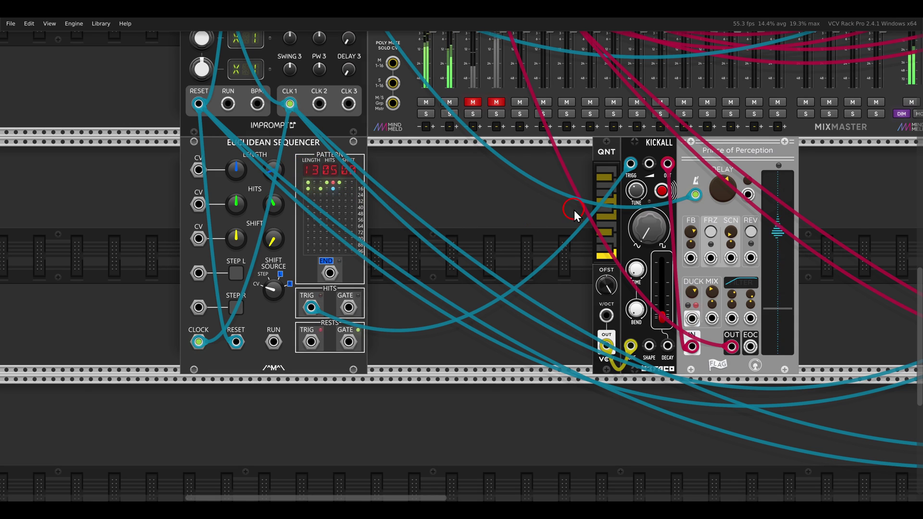
click(473, 102)
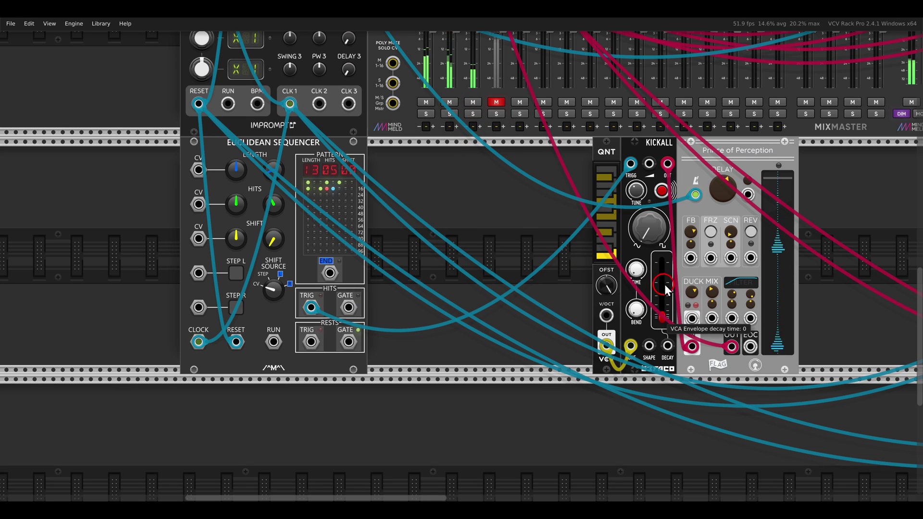
Step: Try KICKALL with an envelope decay time of 0.485 and a wave shape of about 0.40
drag(666, 290, 664, 265)
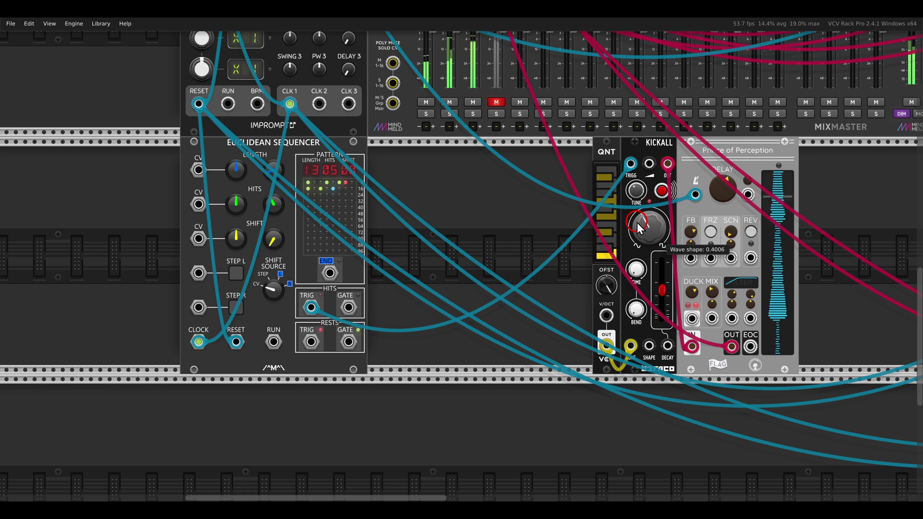
drag(646, 228, 655, 339)
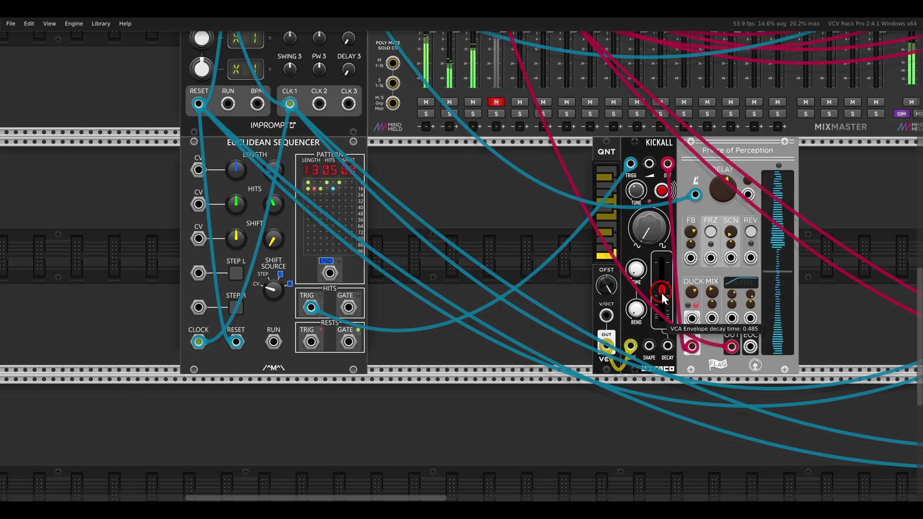
drag(662, 294, 663, 326)
Step: Add a CV expander to the Euclidean Sequencer that triggers KICKALL
scroll(439, 212, up, 4)
right_click(352, 110)
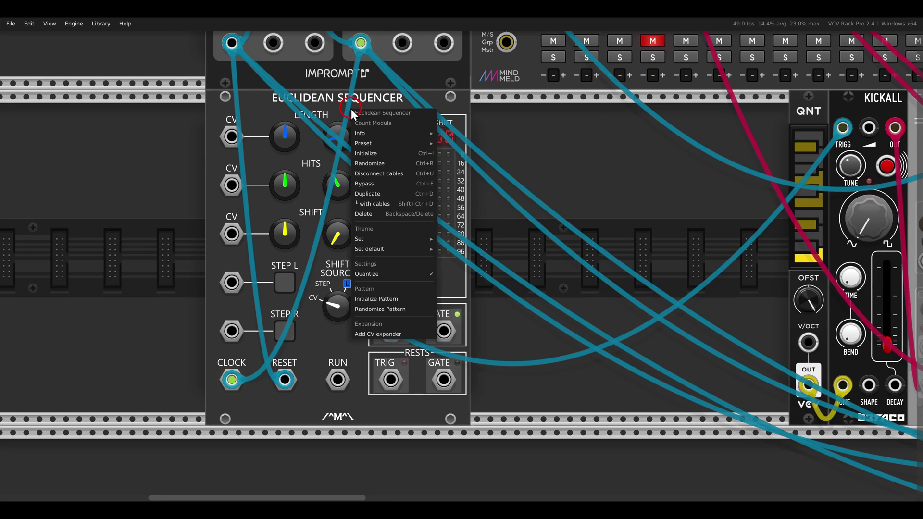
click(375, 335)
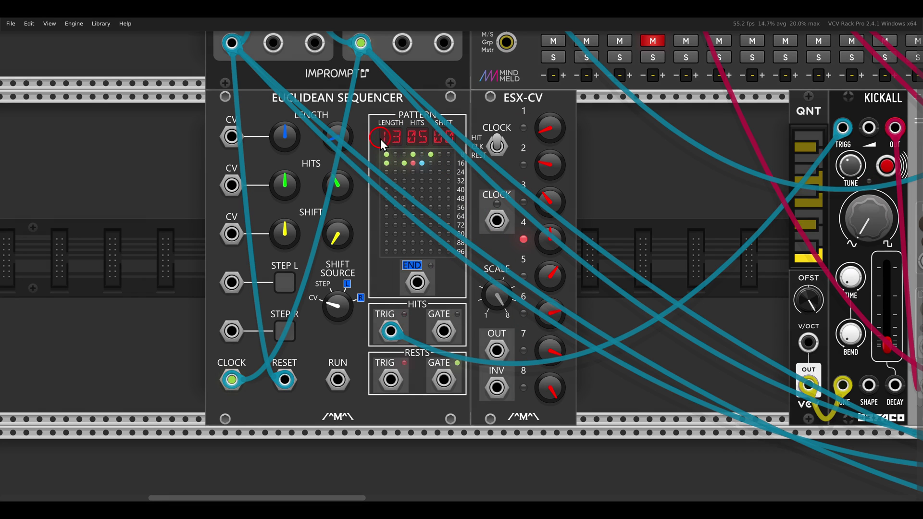
Step: Patch the ESX-CV expander's output to the V/OCT input of the QNT quantizer and raise KICKALL's envelope decay to about halfway
mouse_move(380, 139)
mouse_down()
mouse_move(383, 157)
mouse_move(448, 199)
mouse_up()
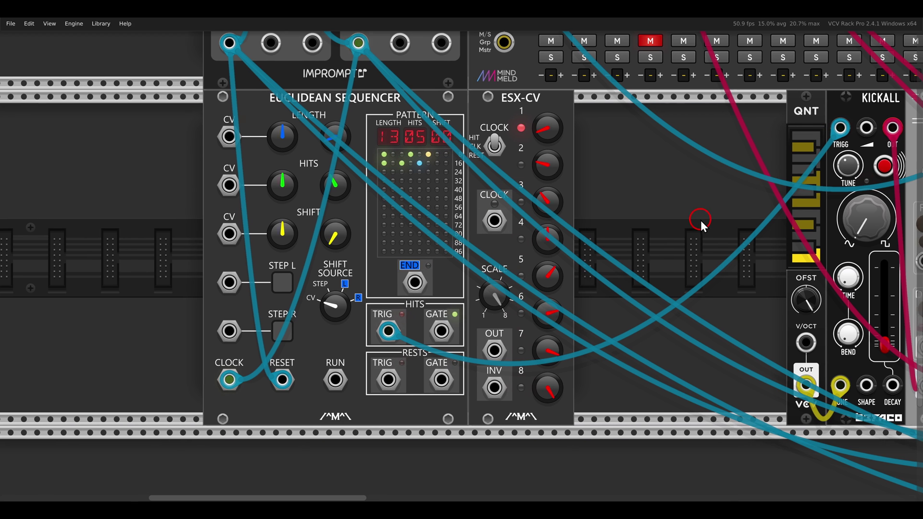
scroll(673, 218, right, 2)
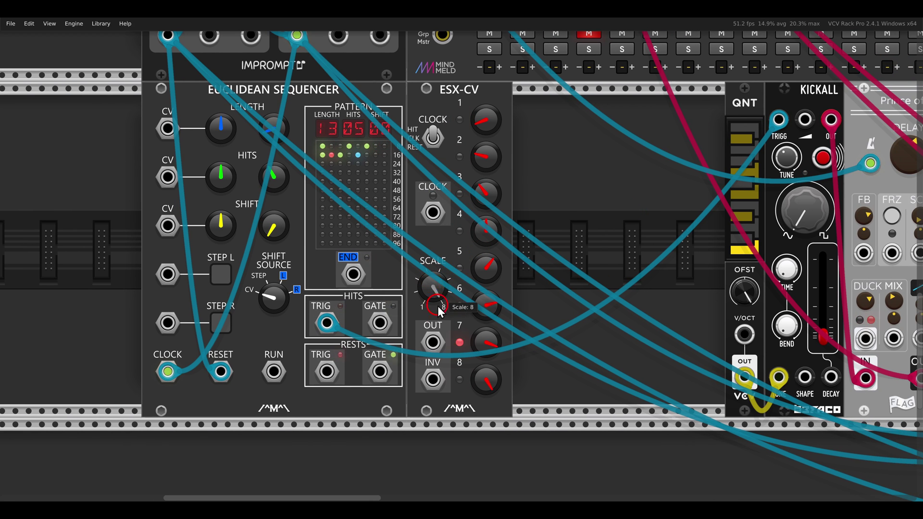
drag(461, 405, 461, 411)
drag(435, 294, 740, 339)
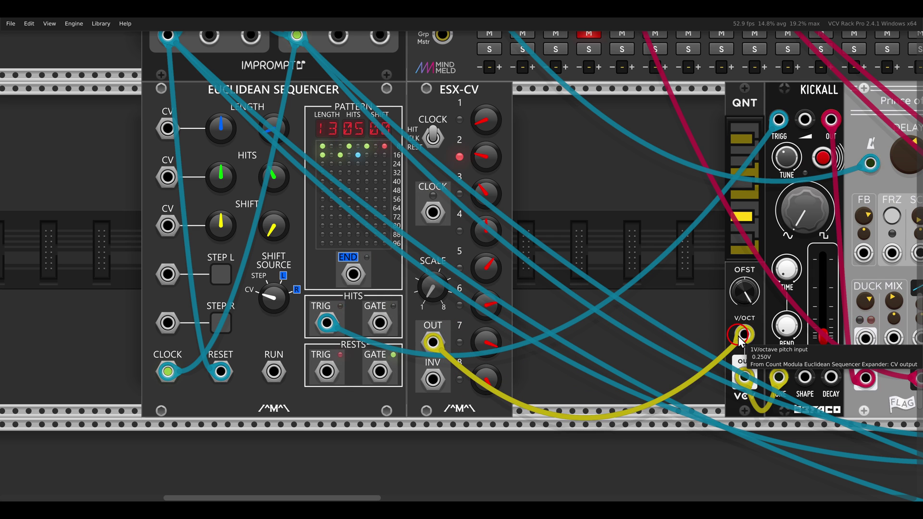
drag(823, 335, 825, 295)
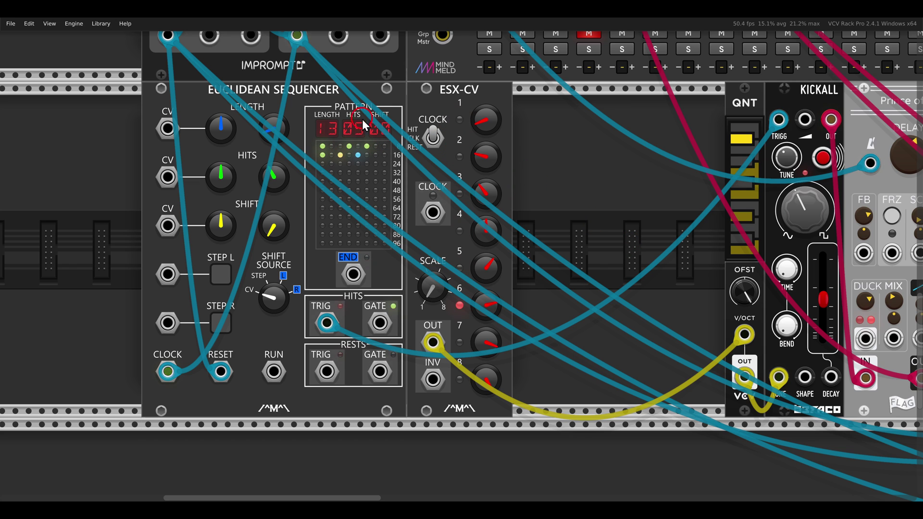
Step: Add a second ESX-CV expander and patch its output to KICKALL's DECAY input, with the decay slider at minimum
right_click(294, 108)
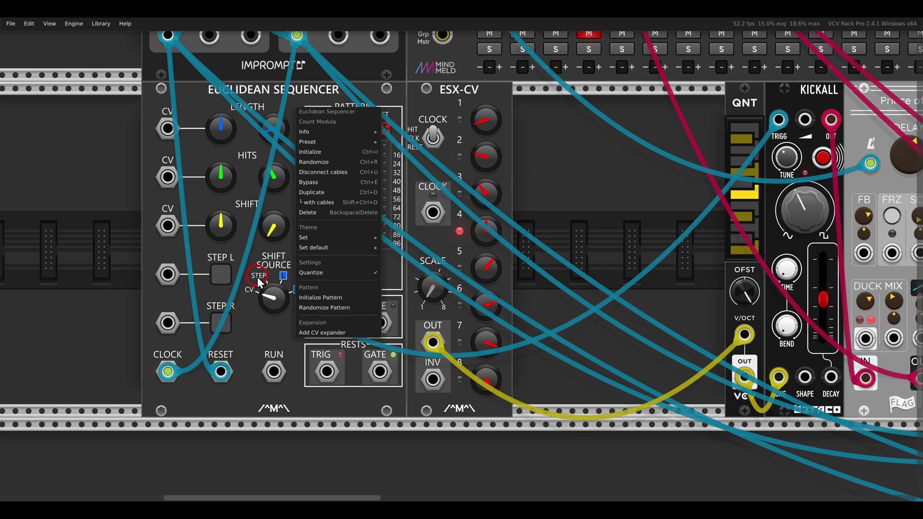
click(321, 332)
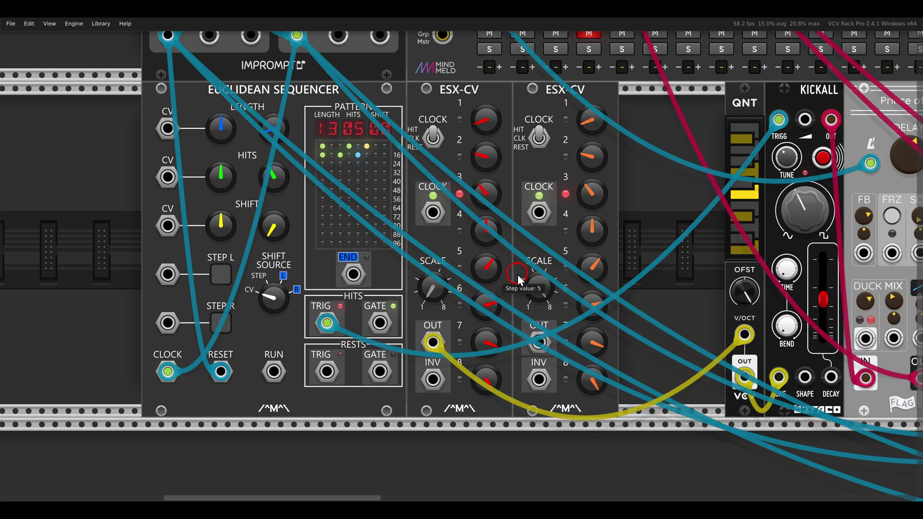
drag(667, 246, 630, 245)
drag(786, 298, 786, 336)
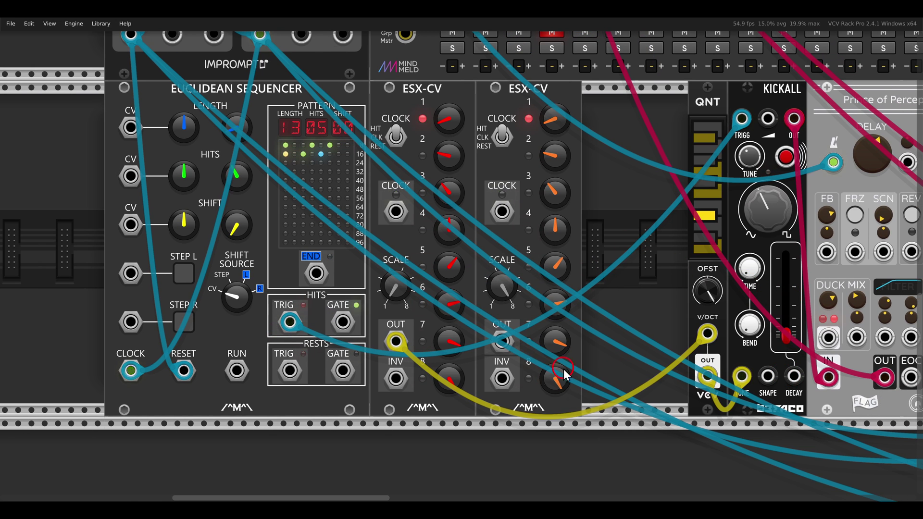
drag(501, 341, 794, 376)
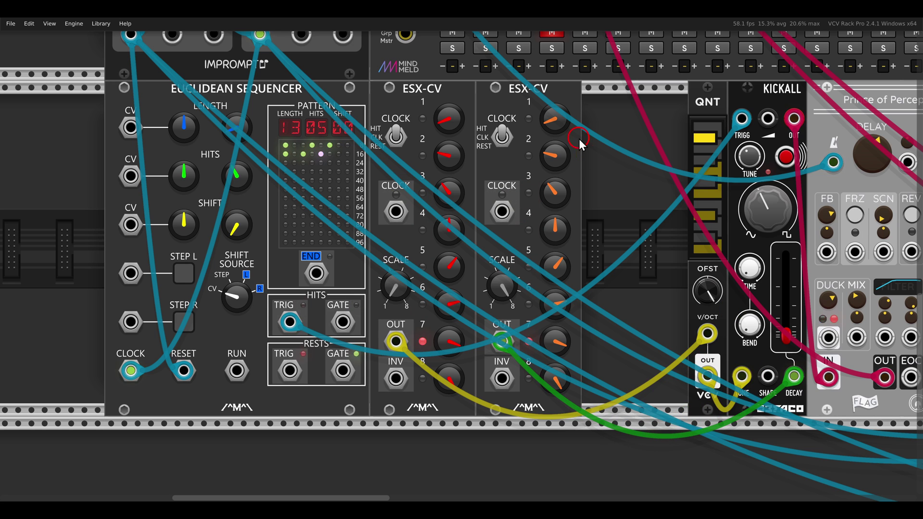
Step: Vary the second expander's step values for the kick decay, raising steps 1 and 4 and lowering steps 2, 3, 5, 7 and 8
drag(560, 124, 542, 25)
drag(562, 200, 563, 228)
drag(558, 267, 559, 390)
drag(560, 302, 558, 412)
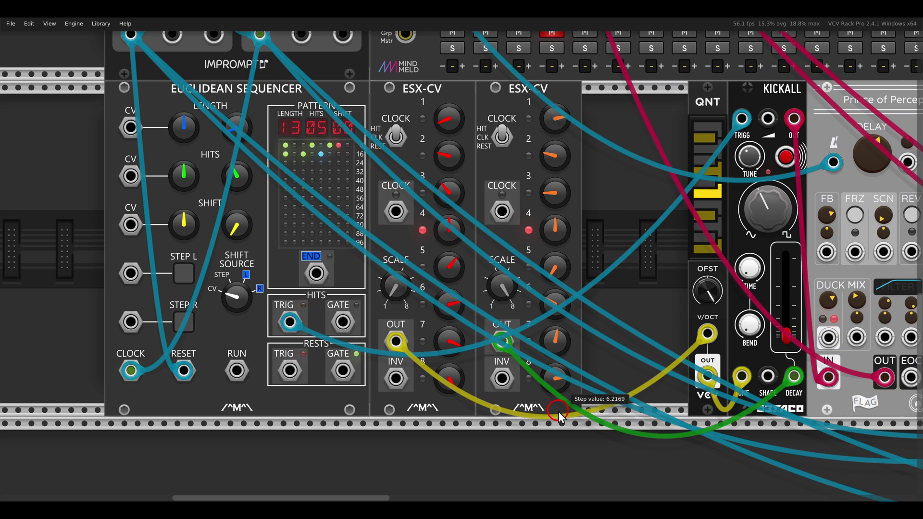
drag(555, 230, 566, 239)
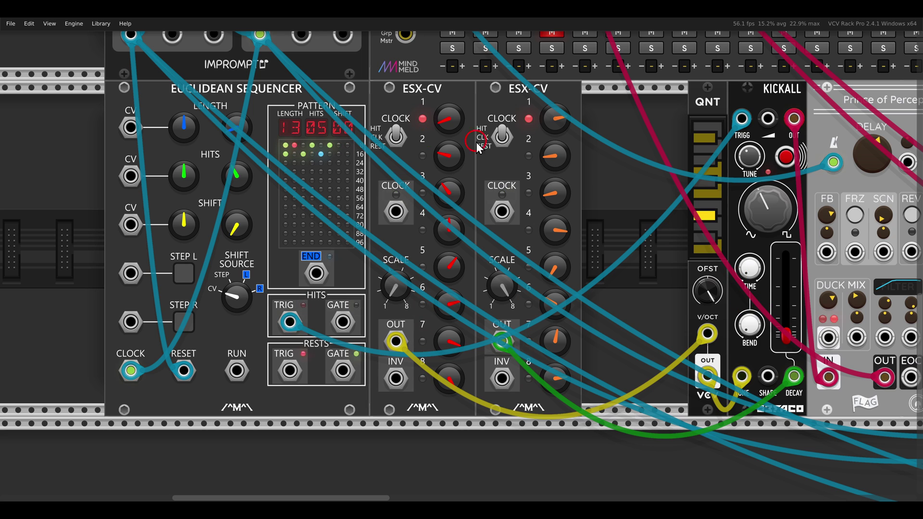
Step: Add a third ESX-CV expander and patch its output to KICKALL's SHAPE input, with the wave shape knob at minimum
right_click(269, 111)
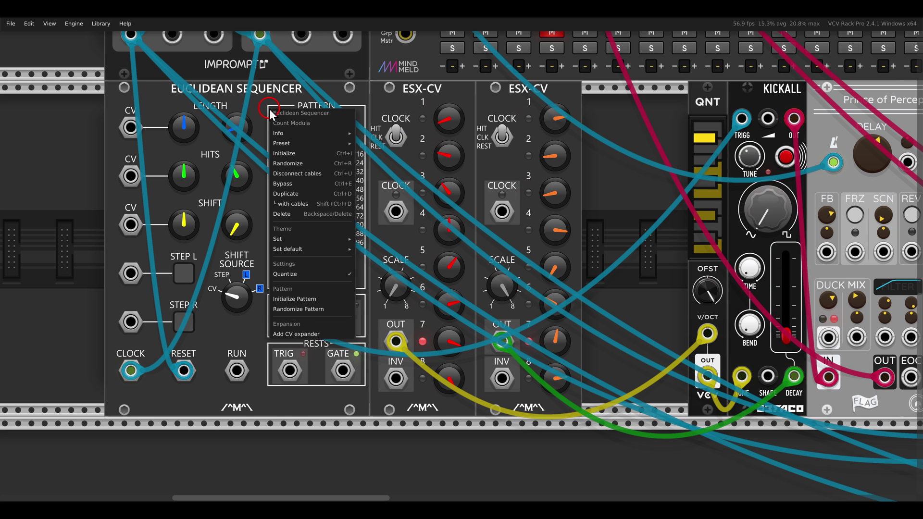
click(308, 334)
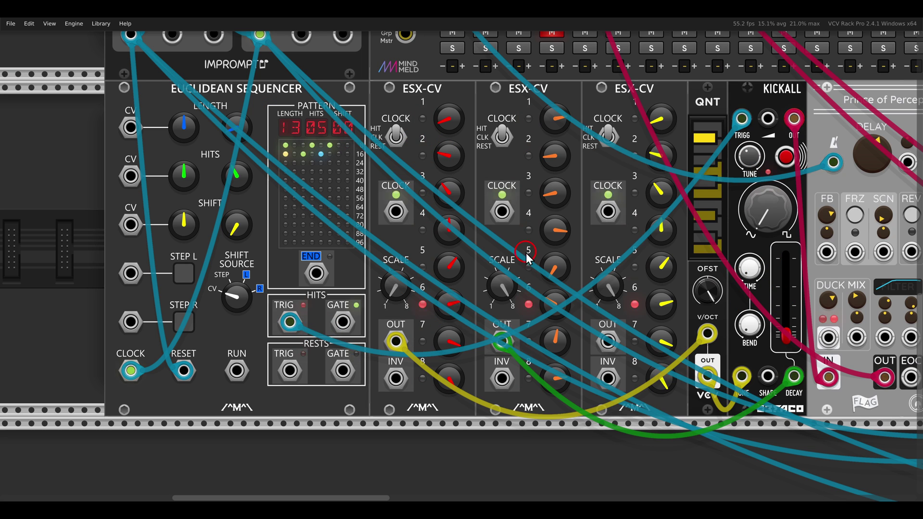
drag(534, 253, 490, 252)
drag(564, 340, 724, 375)
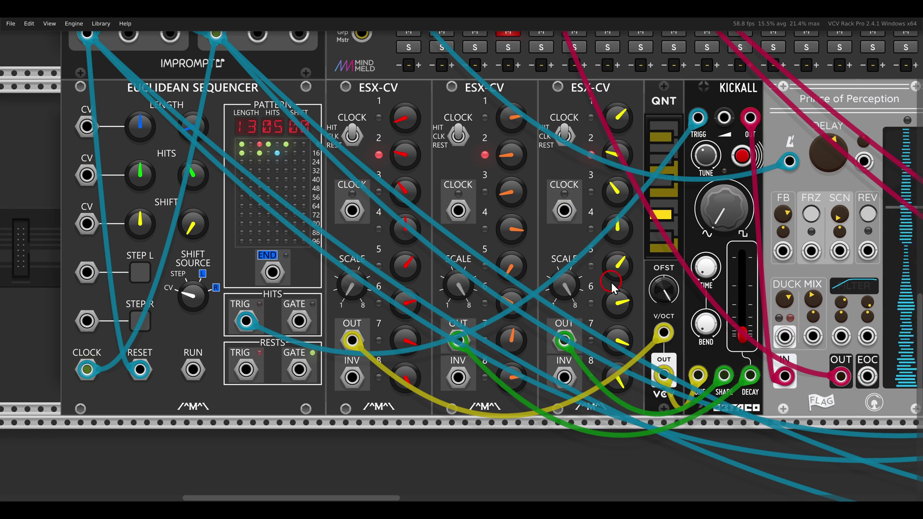
Step: Vary the third expander's step values for the kick's wave shape, lowering steps 4, 6 and 7 and raising step 3
drag(617, 268, 620, 418)
drag(615, 341, 644, 510)
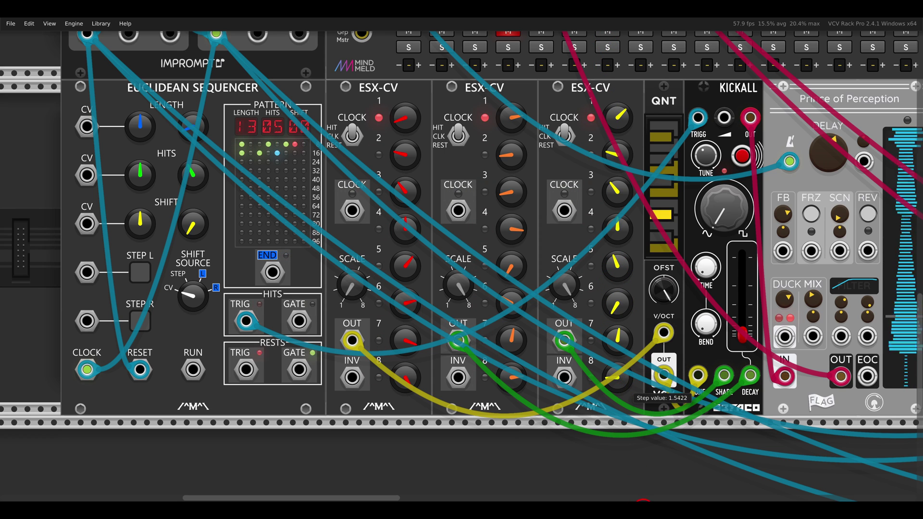
drag(617, 231, 608, 266)
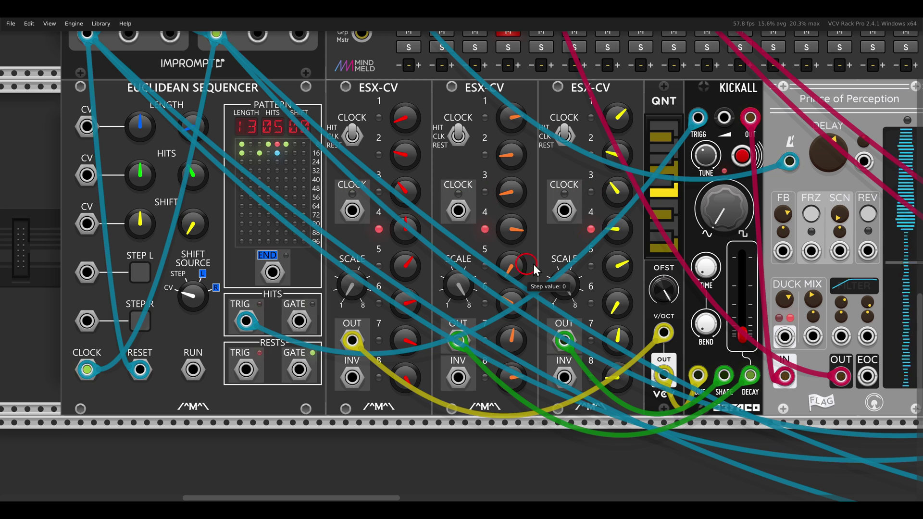
drag(610, 197, 603, 166)
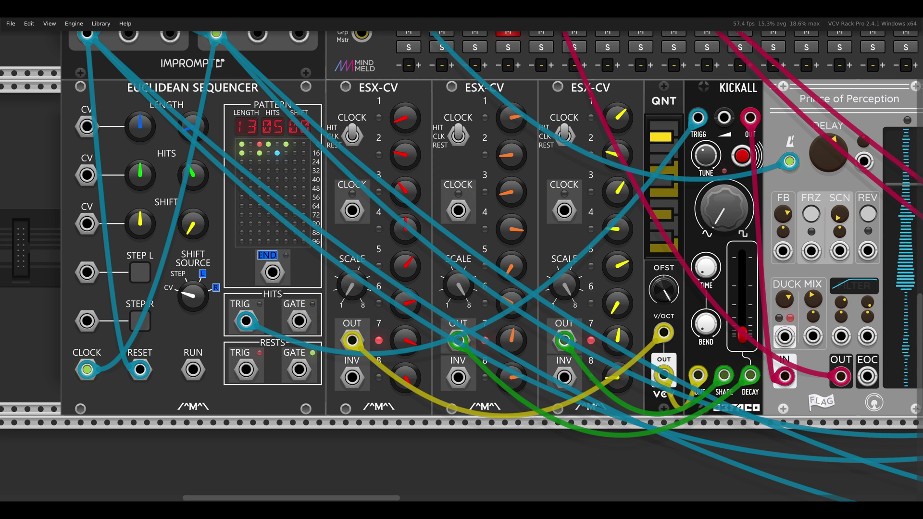
Step: Examine the two Euclidean Sequencers with ESX-CV expanders that drive the FM-OP voices, comparing their length, hits and shift patterns
scroll(492, 180, down, 2)
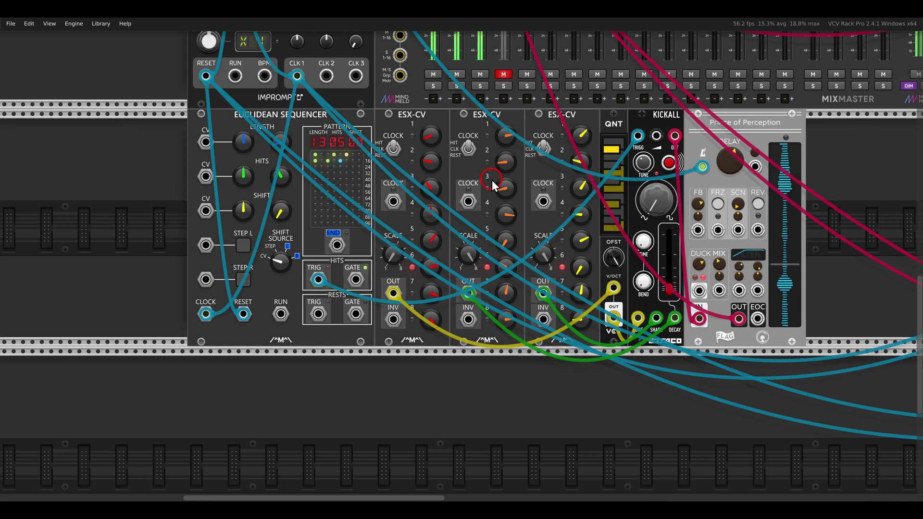
drag(774, 208, 156, 234)
mouse_move(572, 242)
mouse_down()
mouse_move(261, 227)
mouse_move(279, 230)
mouse_up()
drag(92, 113, 244, 181)
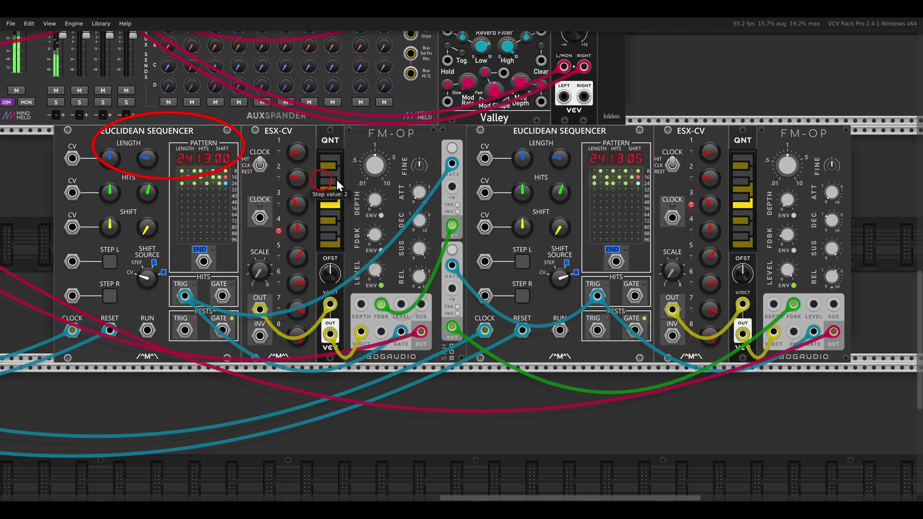
mouse_move(504, 113)
mouse_down()
mouse_move(625, 154)
mouse_move(654, 200)
mouse_up()
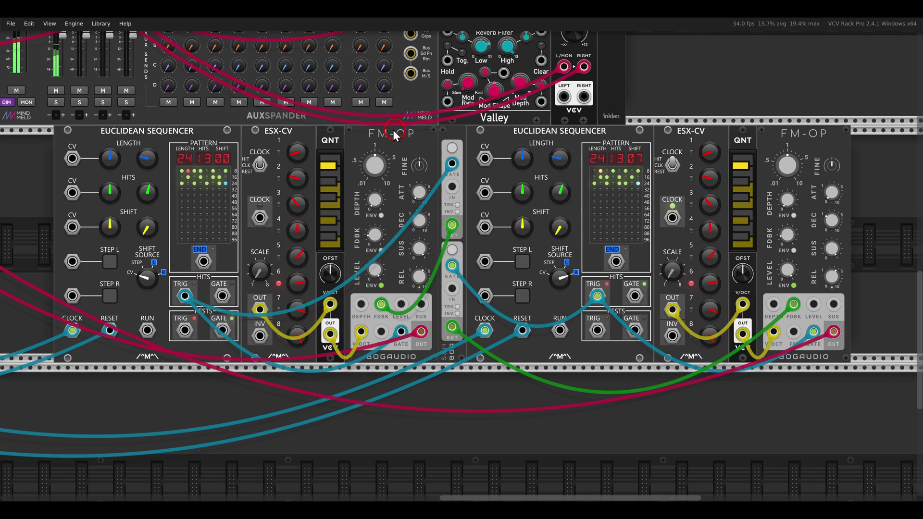
drag(353, 112, 423, 162)
drag(775, 118, 845, 150)
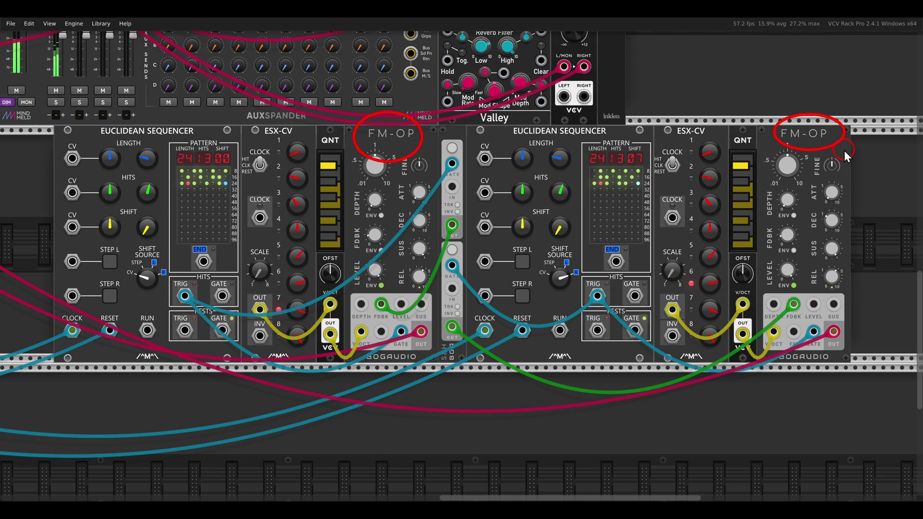
drag(663, 115, 724, 153)
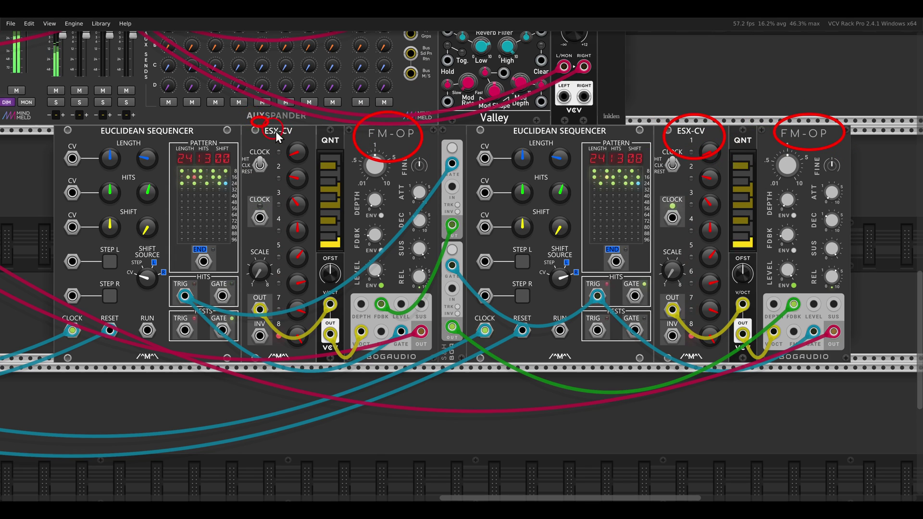
drag(250, 120, 299, 146)
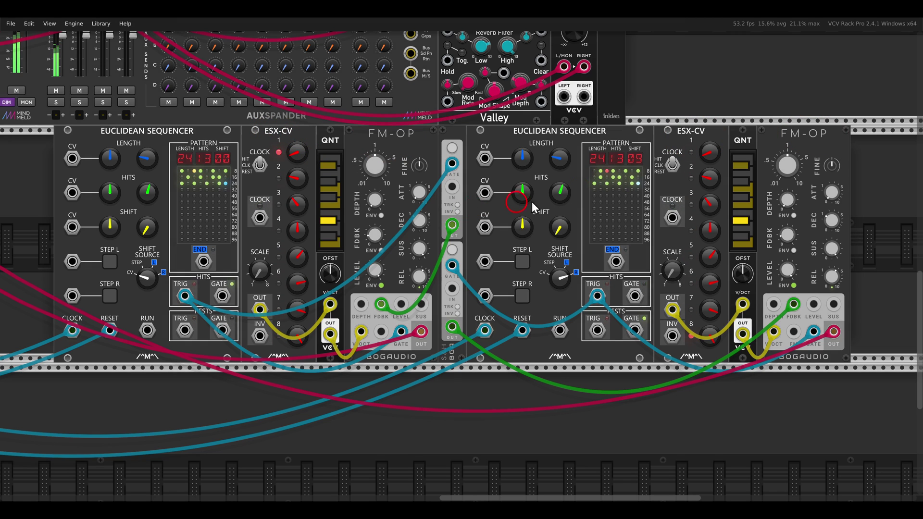
drag(598, 174, 600, 190)
mouse_move(571, 137)
mouse_down()
mouse_move(584, 163)
mouse_move(660, 216)
mouse_up()
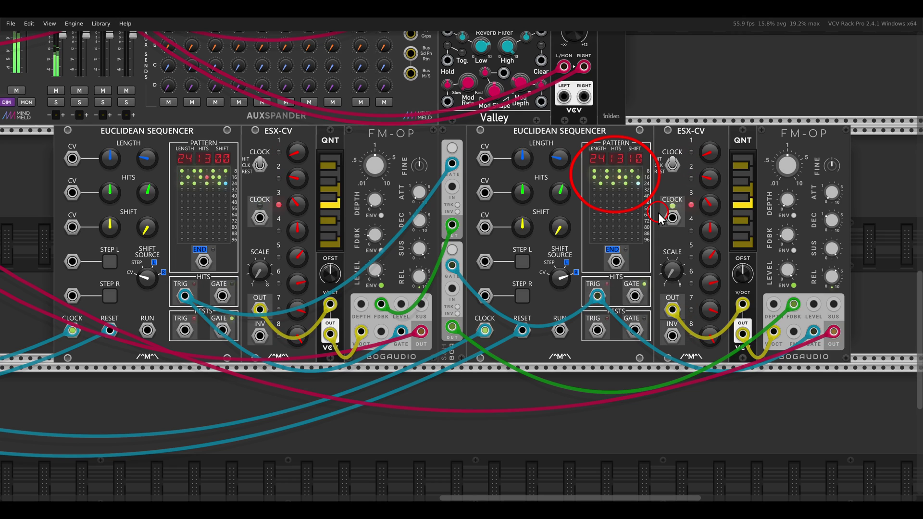
key(Escape)
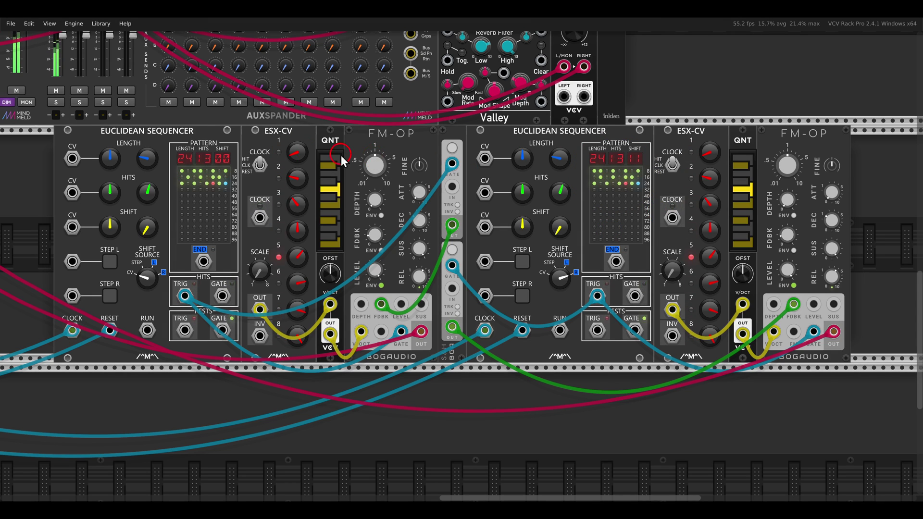
Step: Return to the sequencer that triggers KICKALL and unmute the fourth channel on the MixMaster
drag(217, 135, 666, 185)
drag(348, 190, 556, 204)
click(255, 158)
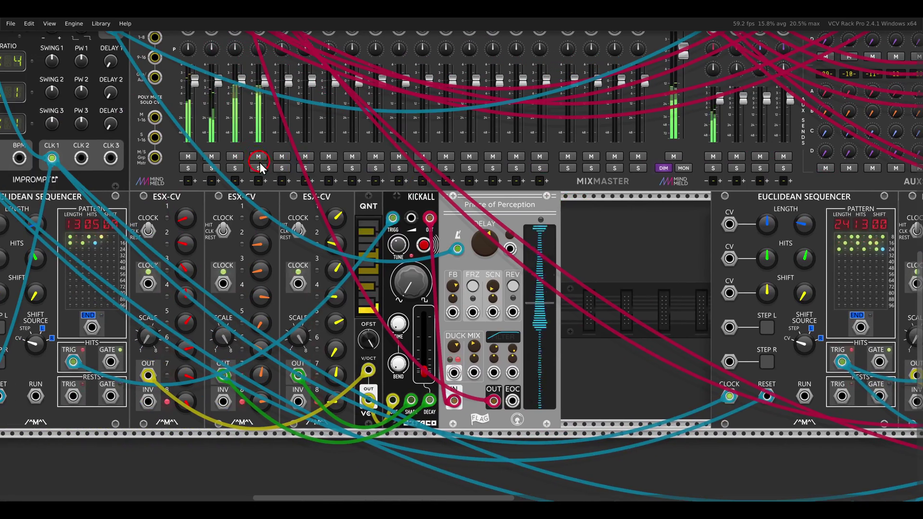
Step: Examine the Quad Algorithmic Rhythm module's steps, beats, offset and accent controls and the beat algorithms of its four tracks
scroll(264, 158, down, 5)
drag(410, 180, 448, 301)
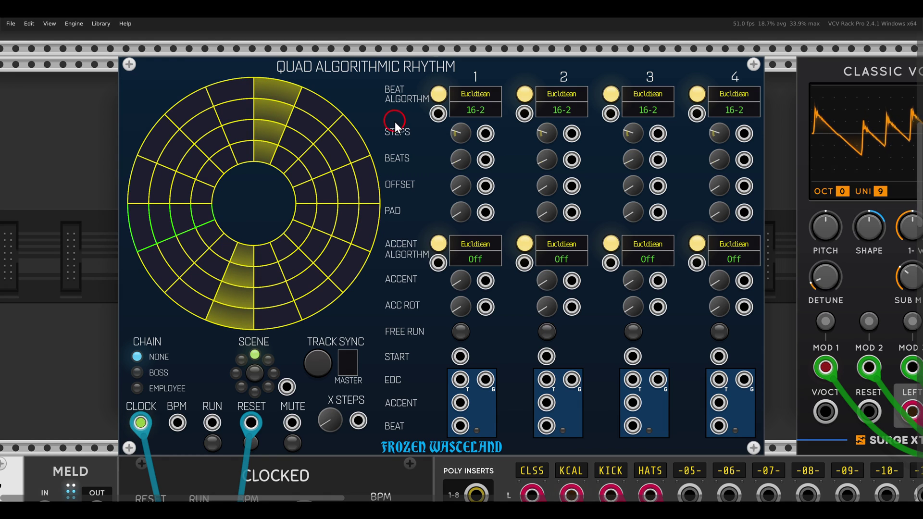
drag(373, 120, 422, 146)
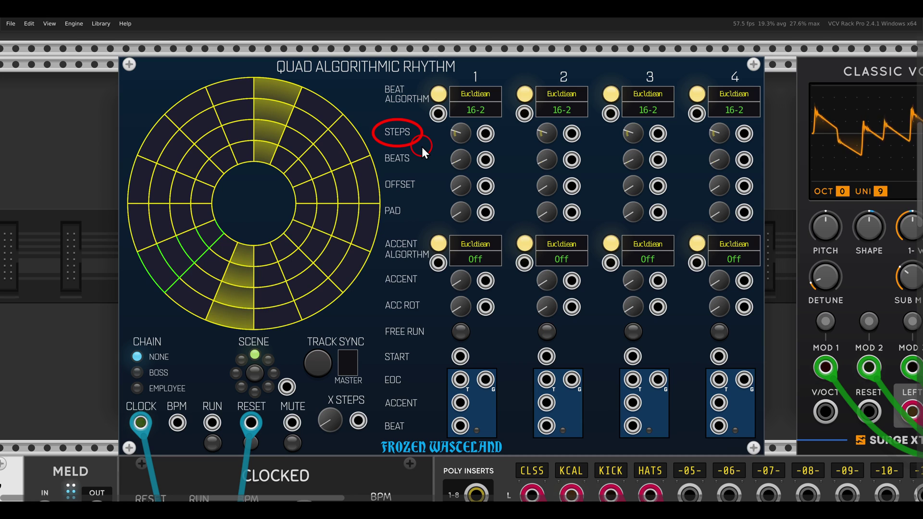
key(Escape)
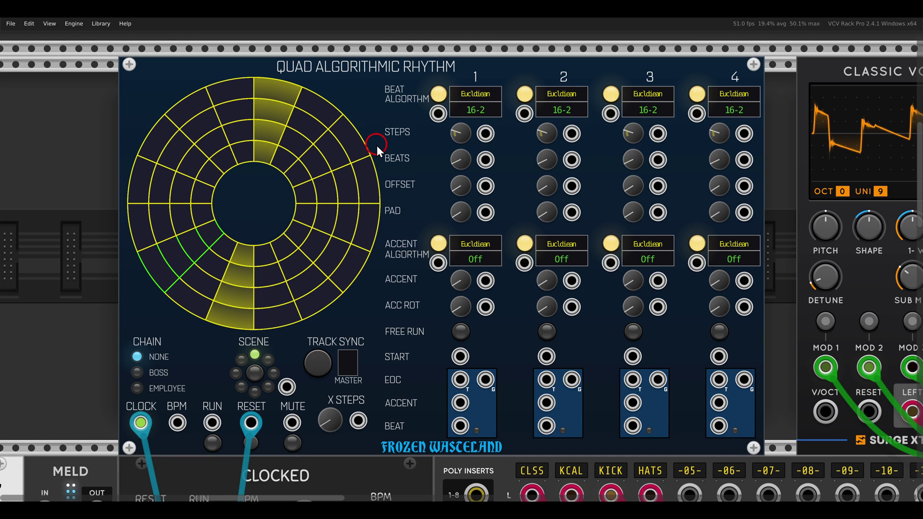
mouse_move(376, 145)
mouse_down()
mouse_move(424, 174)
mouse_move(375, 173)
mouse_move(428, 200)
mouse_up()
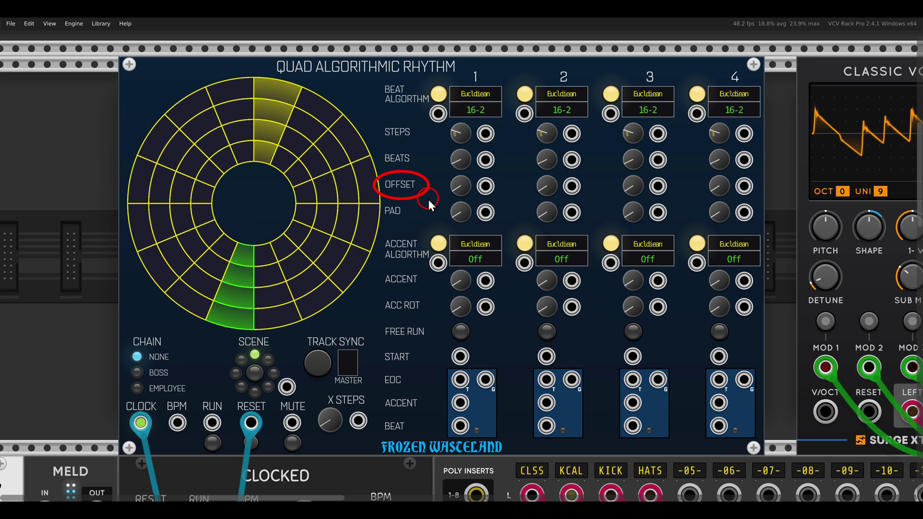
mouse_move(379, 226)
mouse_down()
mouse_move(440, 290)
mouse_move(514, 308)
mouse_up()
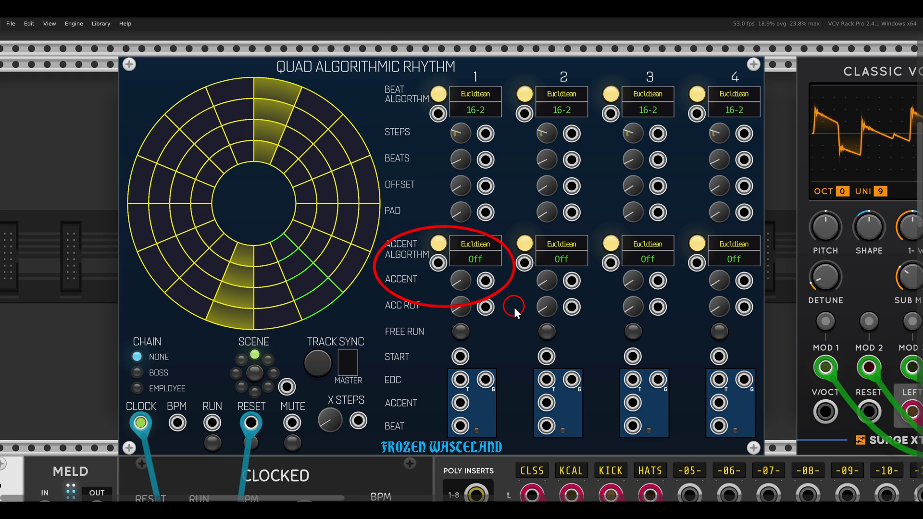
mouse_move(425, 64)
mouse_down()
mouse_move(435, 82)
mouse_move(771, 125)
mouse_up()
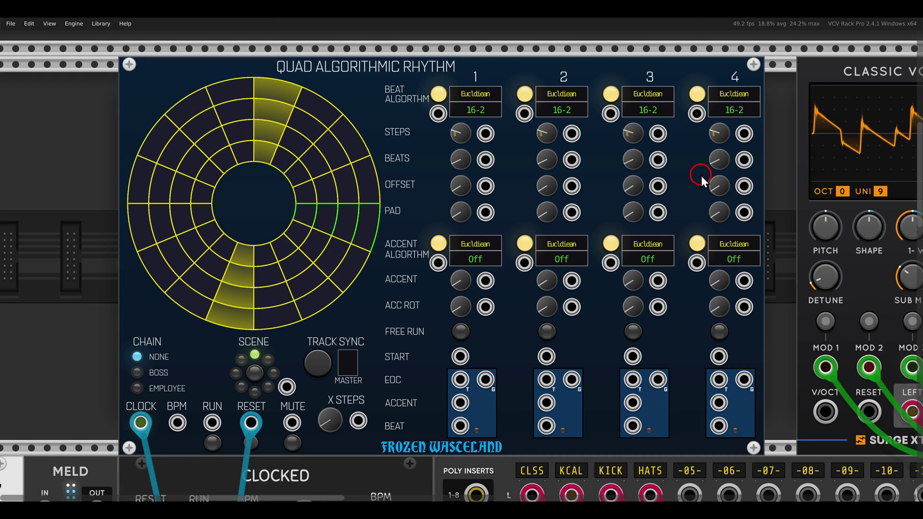
Step: Examine the Surge XT voice beside the rhythm module, from Classic VCO through Filter to EG x VCA
scroll(701, 176, down, 2)
mouse_move(766, 219)
mouse_down()
mouse_move(499, 204)
mouse_move(253, 232)
mouse_up()
drag(261, 91, 407, 161)
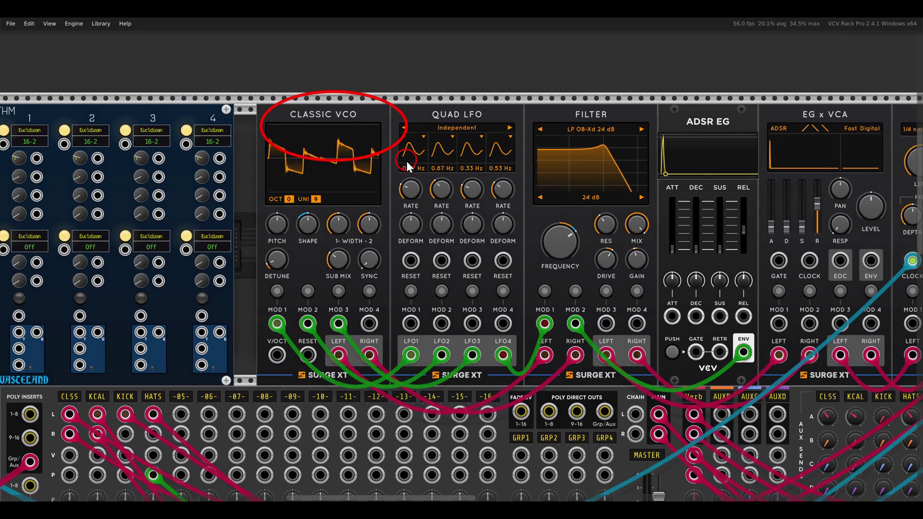
drag(536, 89, 635, 154)
drag(709, 185, 865, 171)
Step: Patch a cable from the Quad Algorithmic Rhythm's Track 1 Beat output to trigger the Surge XT voice
scroll(364, 267, left, 5)
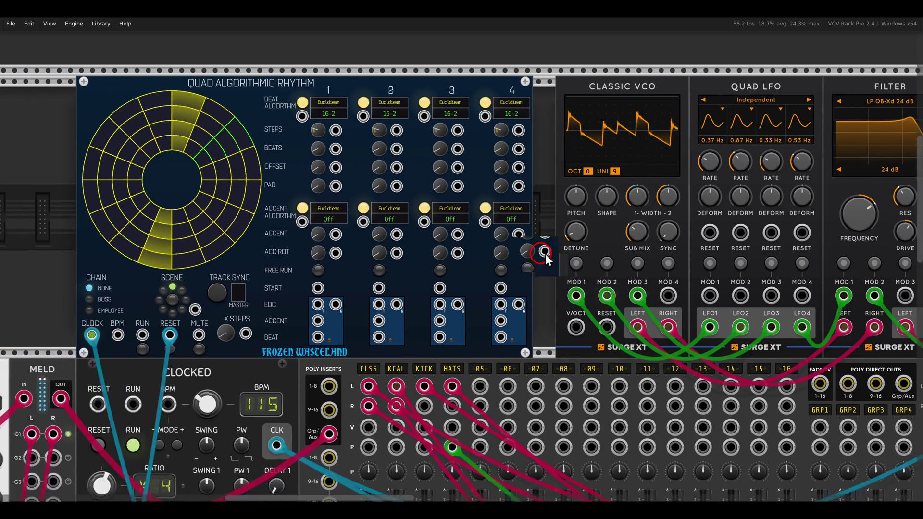
scroll(443, 271, up, 3)
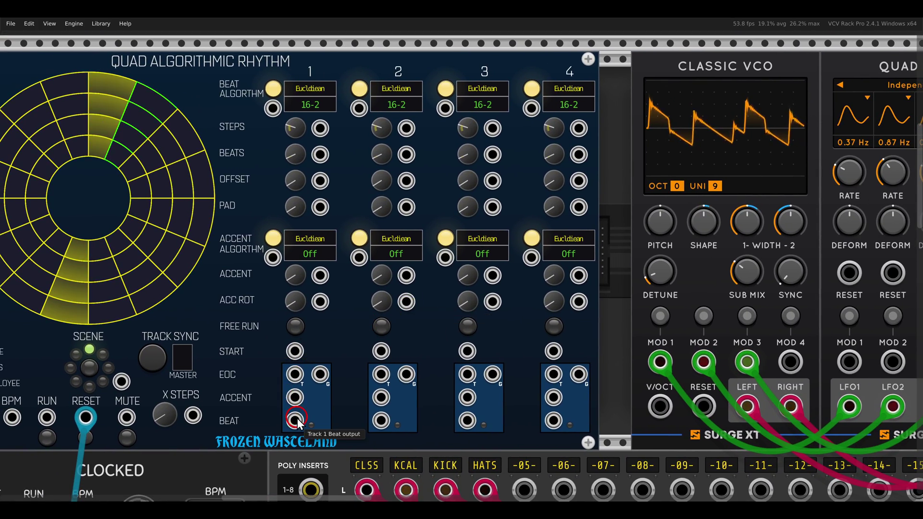
drag(295, 421, 391, 268)
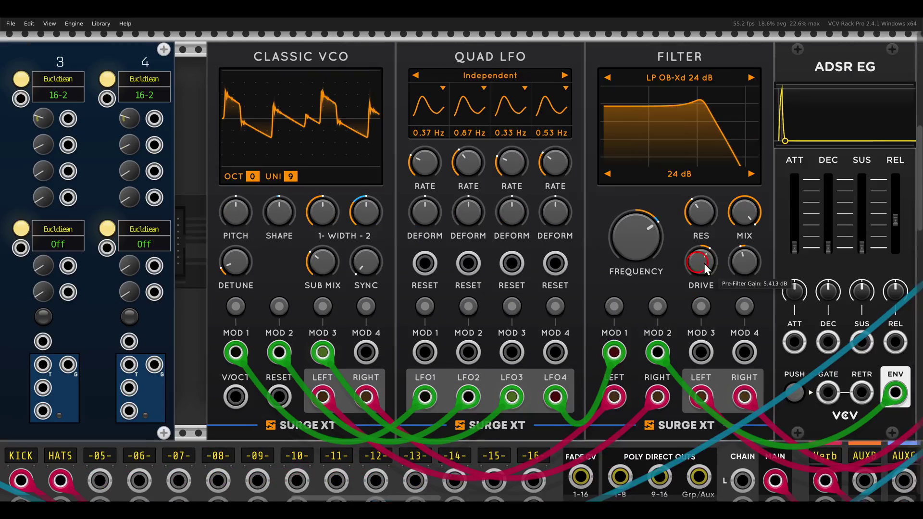
drag(704, 263, 713, 265)
drag(171, 262, 775, 263)
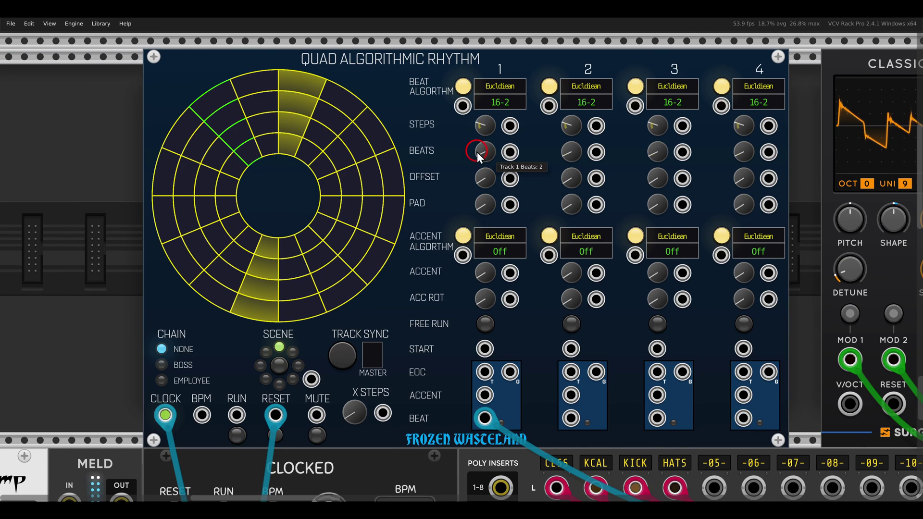
Step: Set track 1 of the Quad Algorithmic Rhythm to 13 steps and 5 beats
mouse_move(476, 151)
mouse_down()
mouse_move(490, 155)
mouse_move(497, 127)
mouse_move(470, 149)
mouse_up()
click(494, 131)
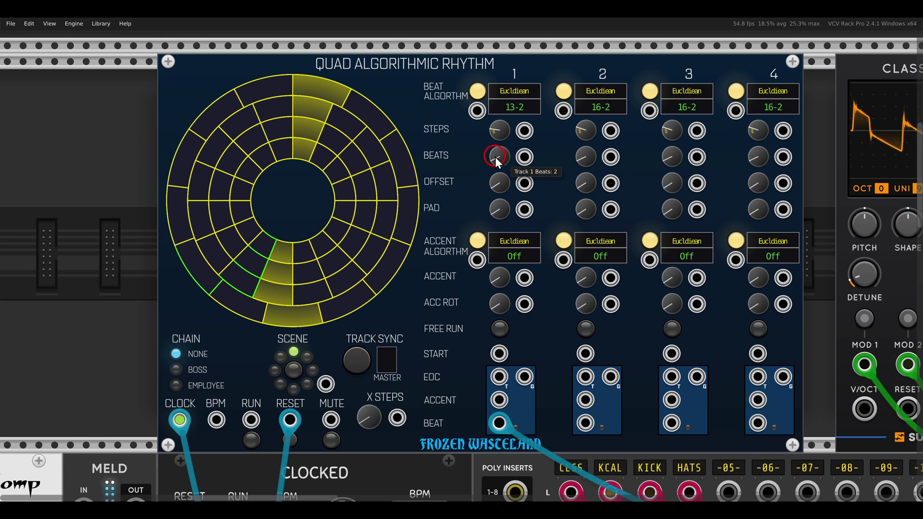
drag(495, 156, 491, 151)
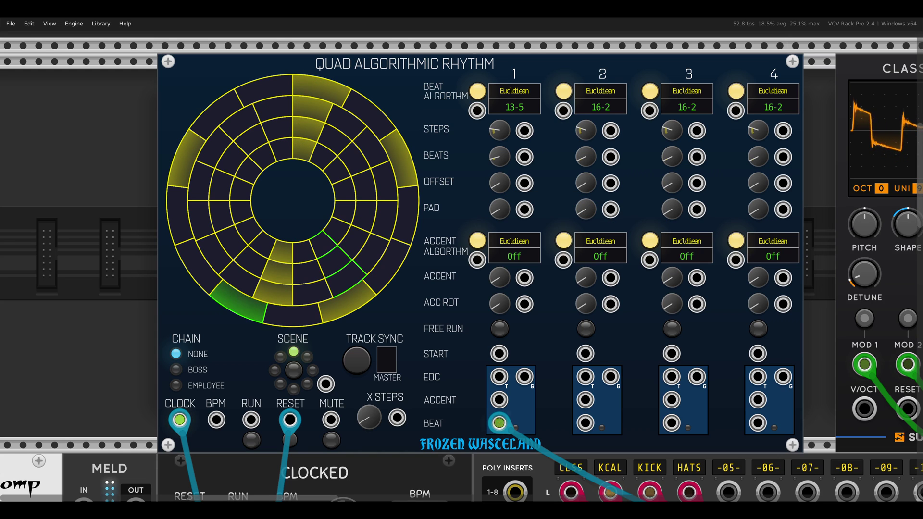
mouse_move(506, 164)
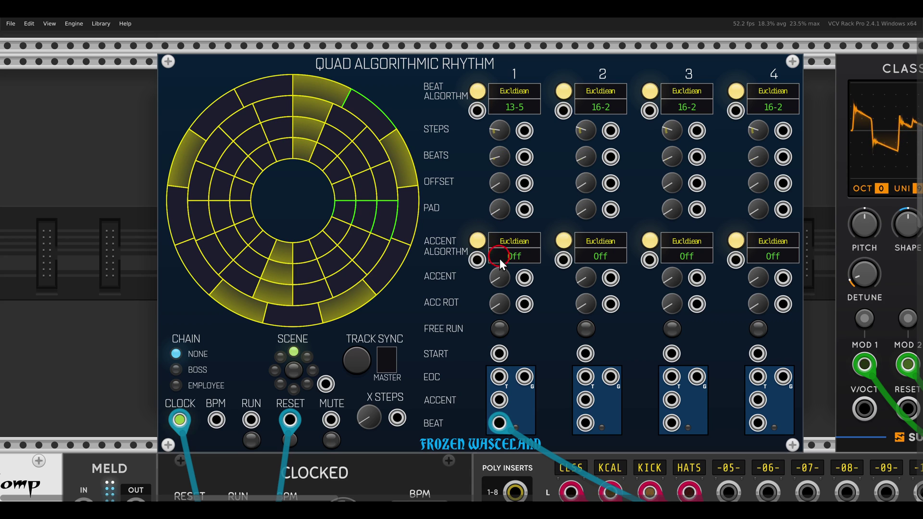
Step: Set the accents of the Quad Algorithmic Rhythm's track 1 to 2 and patch its Accent output to the ADSR EG's Gate input
mouse_move(502, 278)
drag(503, 279, 500, 275)
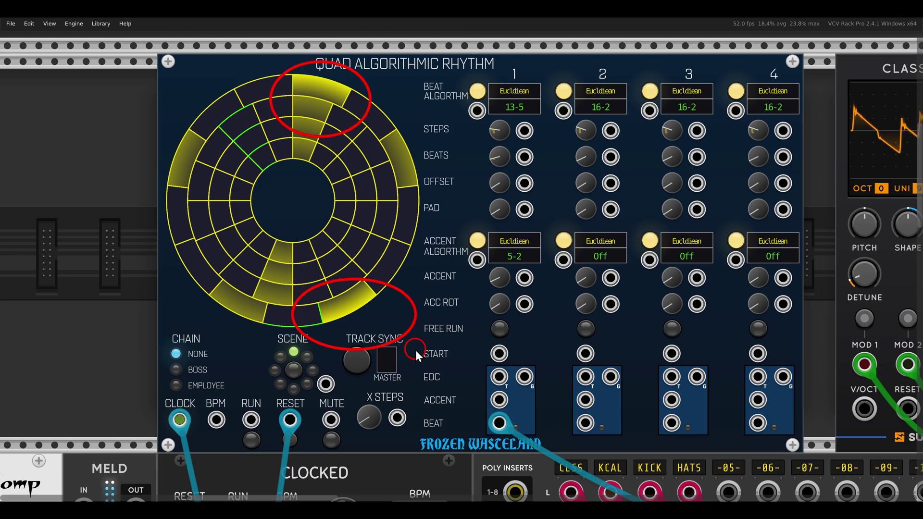
scroll(477, 314, down, 3)
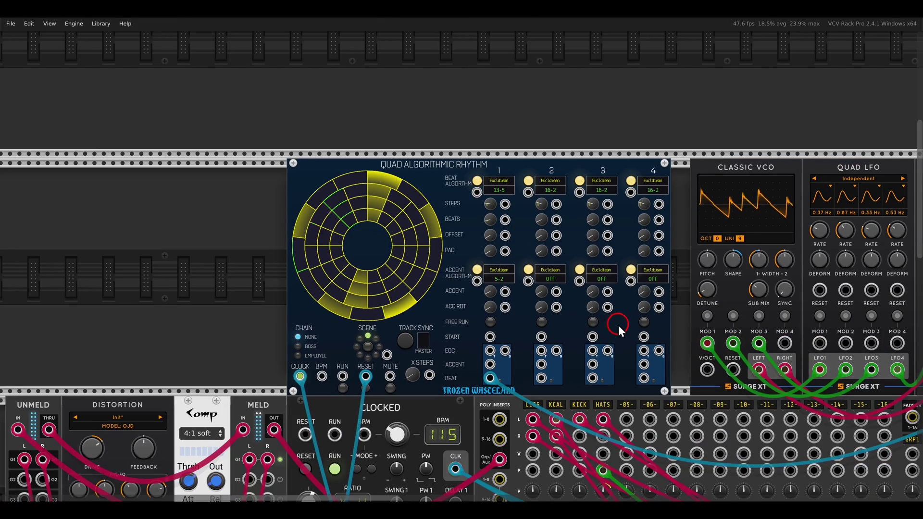
drag(618, 325, 227, 268)
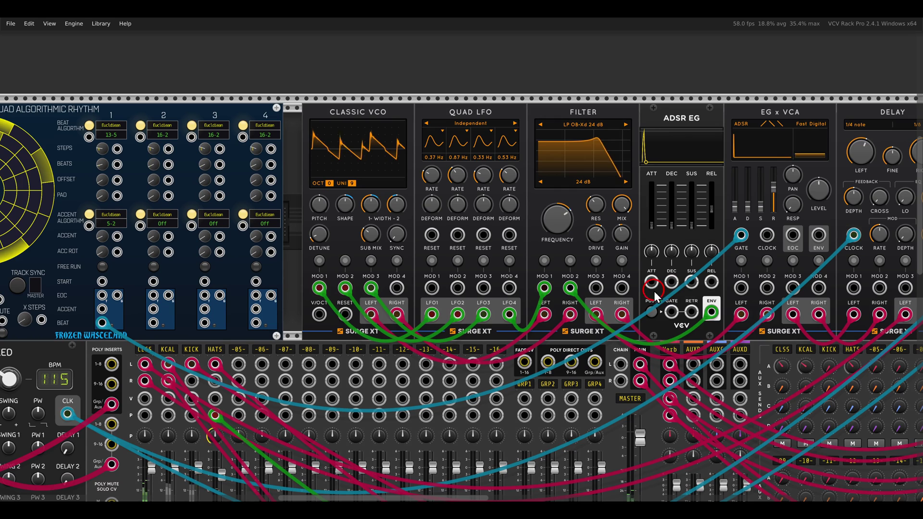
drag(636, 296, 713, 298)
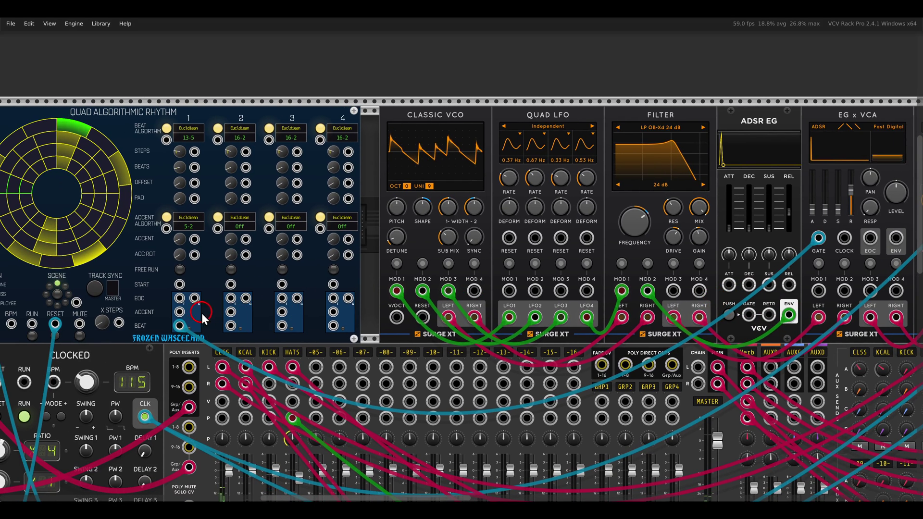
drag(179, 312, 748, 315)
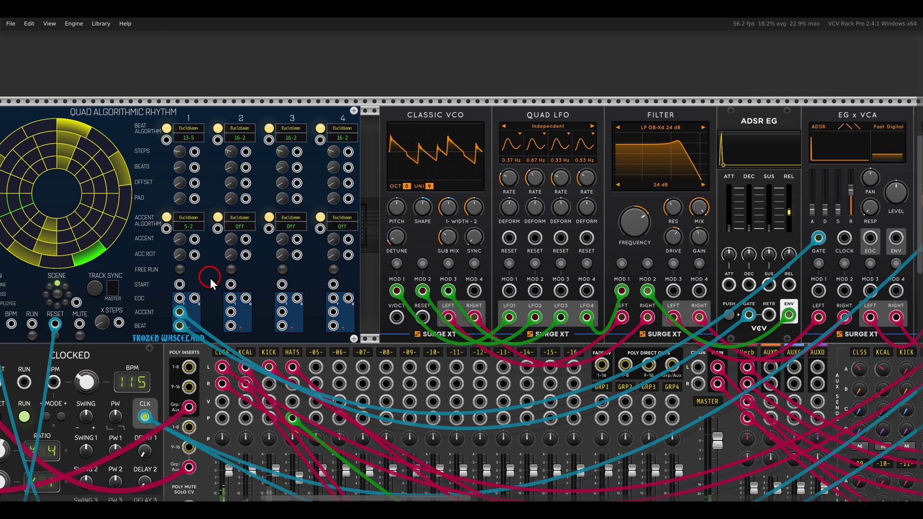
scroll(210, 278, left, 5)
scroll(367, 288, left, 2)
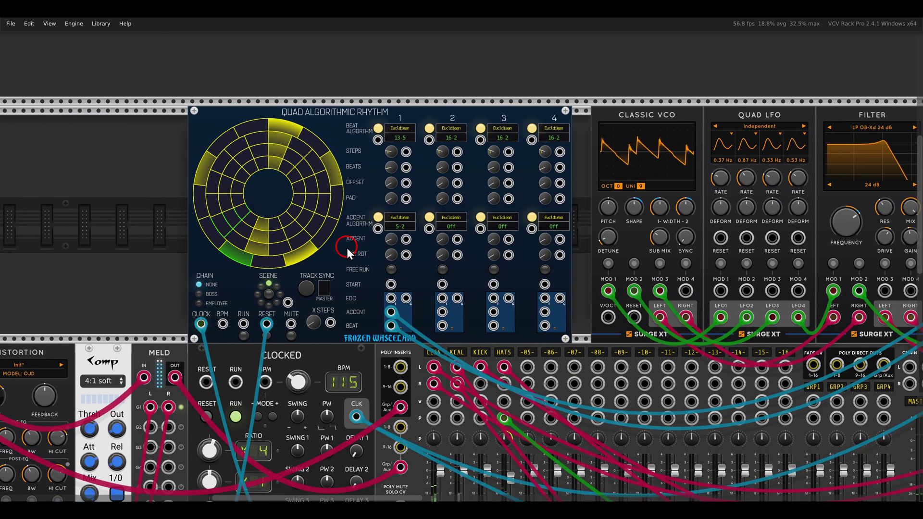
scroll(347, 247, up, 4)
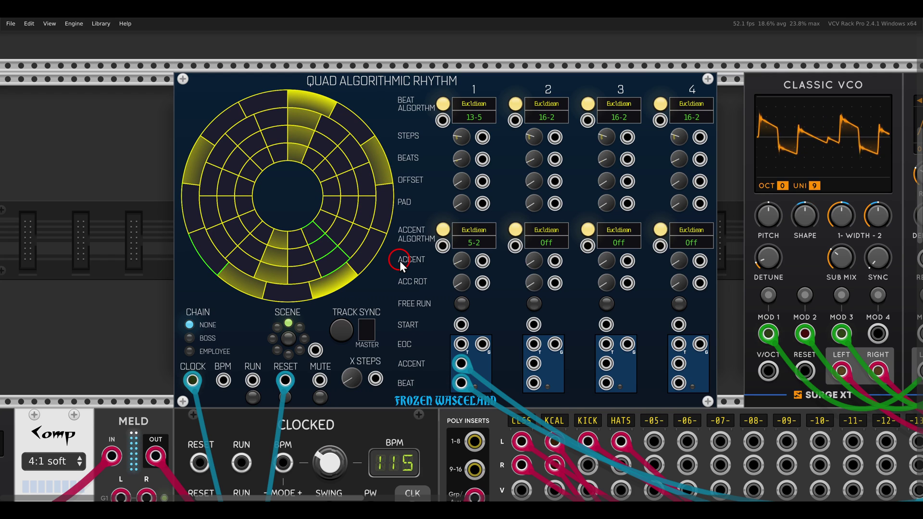
Step: Look over the four-track Quad Algorithmic Rhythm below the mixer and unmute the KCAL channel on the MixMaster
scroll(400, 260, down, 1)
scroll(400, 261, down, 13)
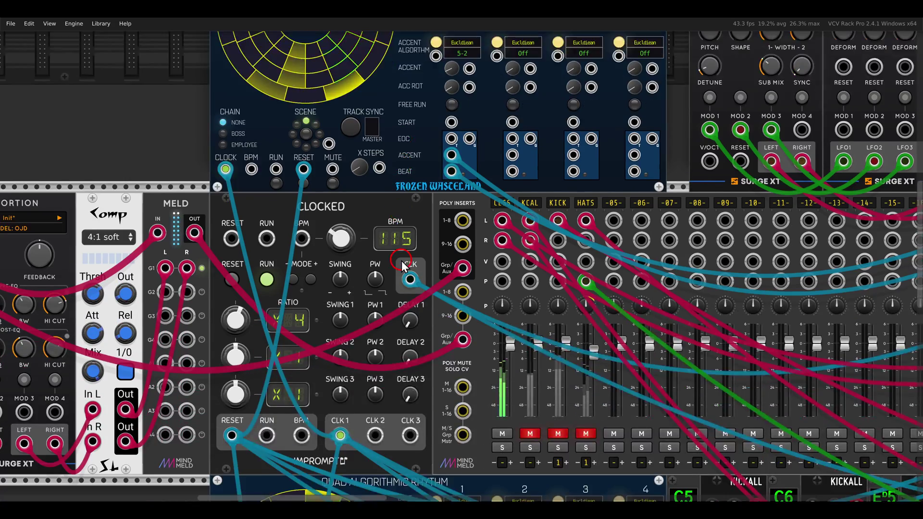
drag(434, 332, 346, 258)
scroll(346, 258, down, 2)
scroll(288, 251, right, 5)
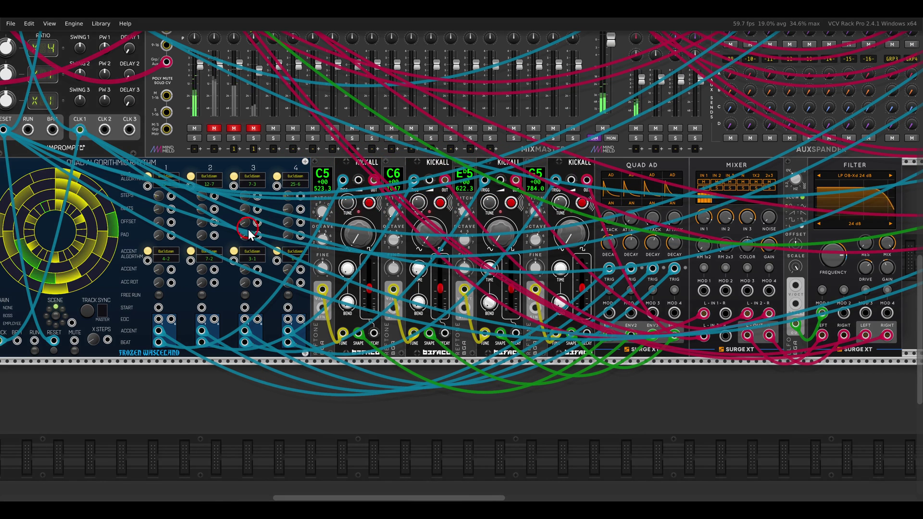
drag(203, 235, 537, 222)
scroll(421, 241, up, 1)
scroll(421, 240, up, 1)
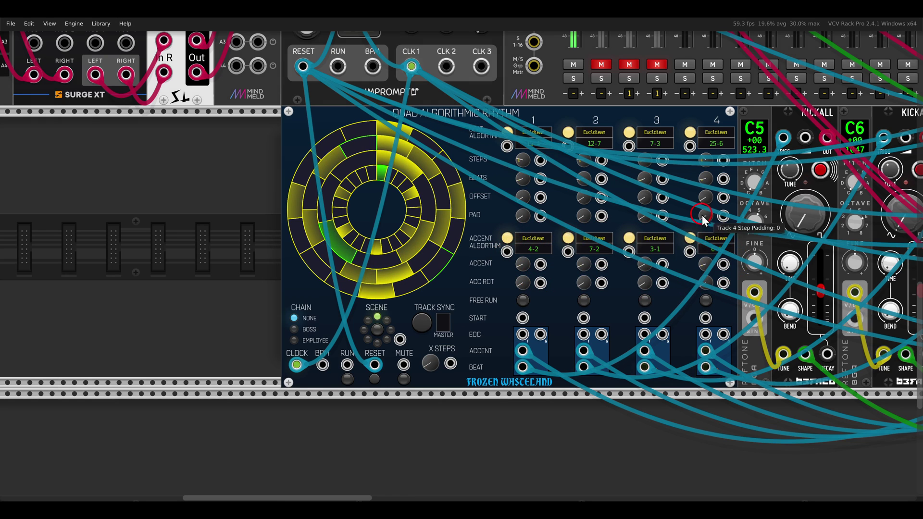
click(601, 64)
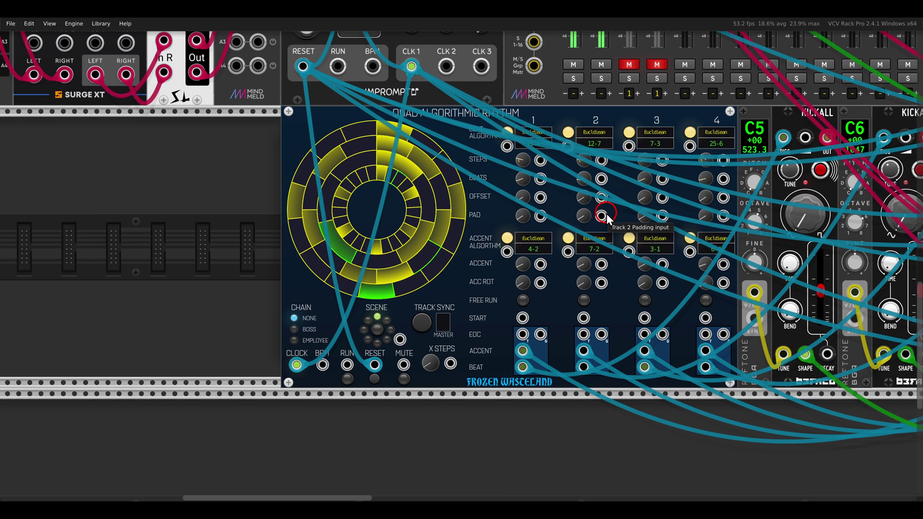
Step: Examine the four Kickall voices and the Quad AD, Mixer and Filter modules beside the lower Quad Algorithmic Rhythm
scroll(608, 219, down, 2)
drag(682, 215, 421, 224)
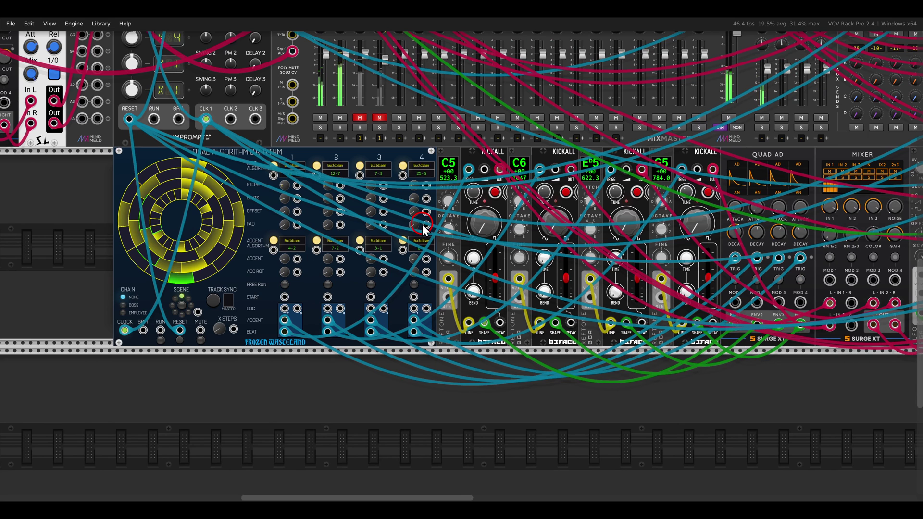
scroll(570, 245, up, 2)
drag(570, 245, 507, 248)
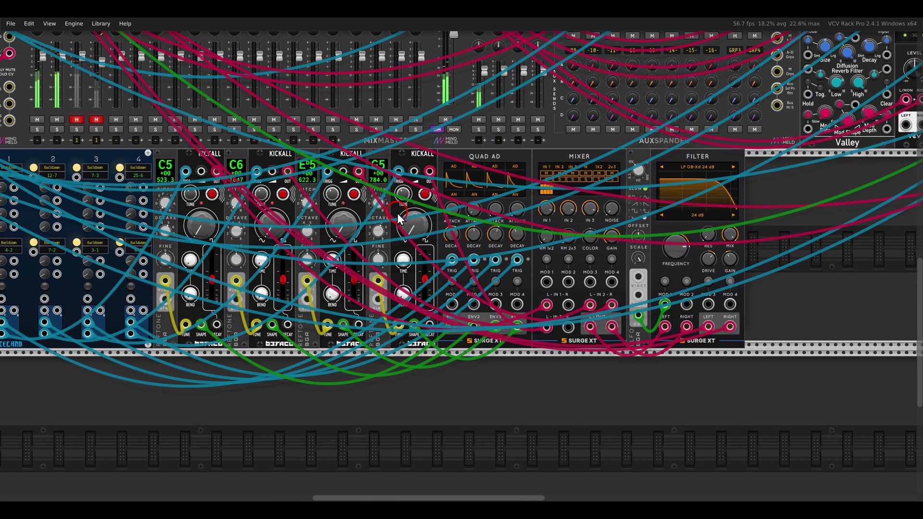
Step: Examine how the Clock Div. and ADDR-SEQ modules switch scenes on the second upper-row Quad Algorithmic Rhythm
drag(548, 162, 409, 347)
drag(643, 158, 289, 293)
scroll(288, 299, up, 1)
scroll(288, 299, right, 4)
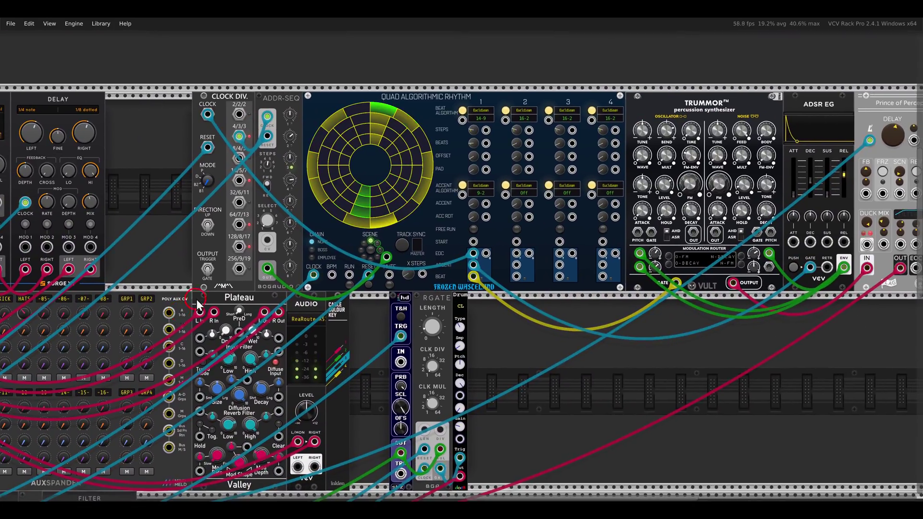
scroll(348, 242, up, 5)
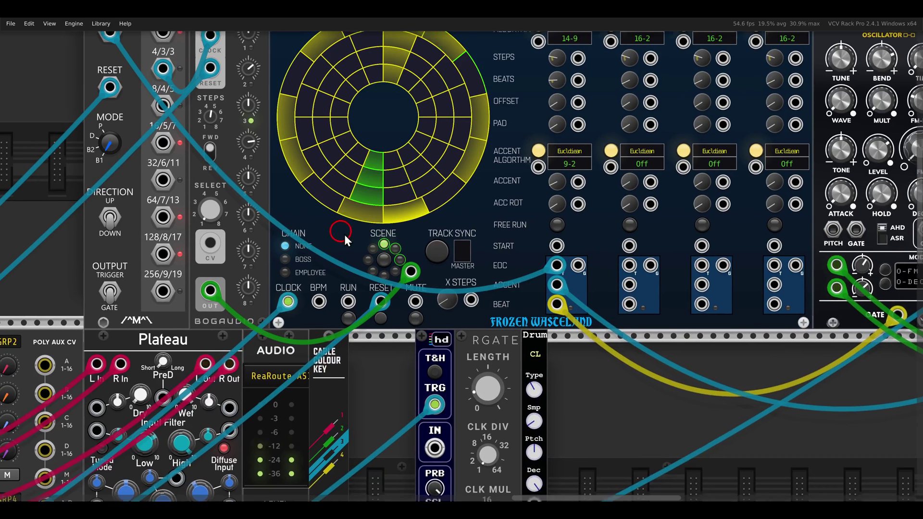
scroll(396, 277, up, 1)
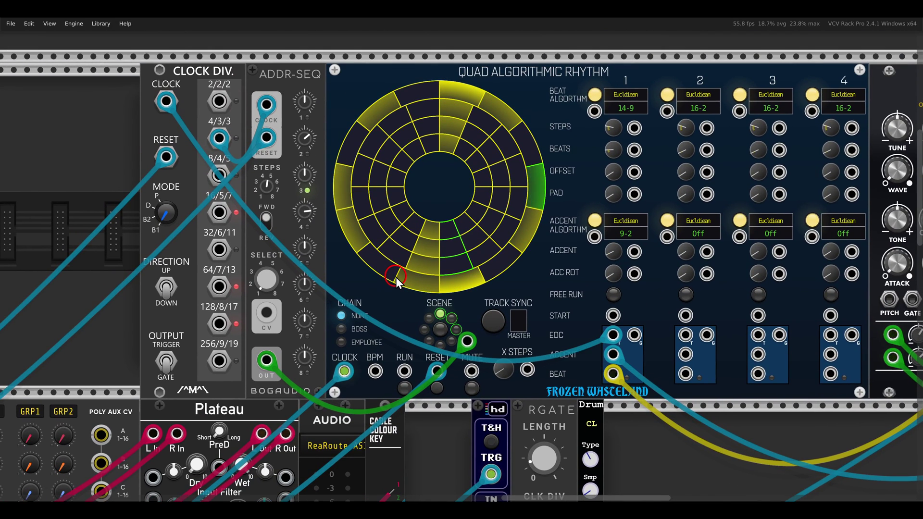
drag(400, 296, 486, 373)
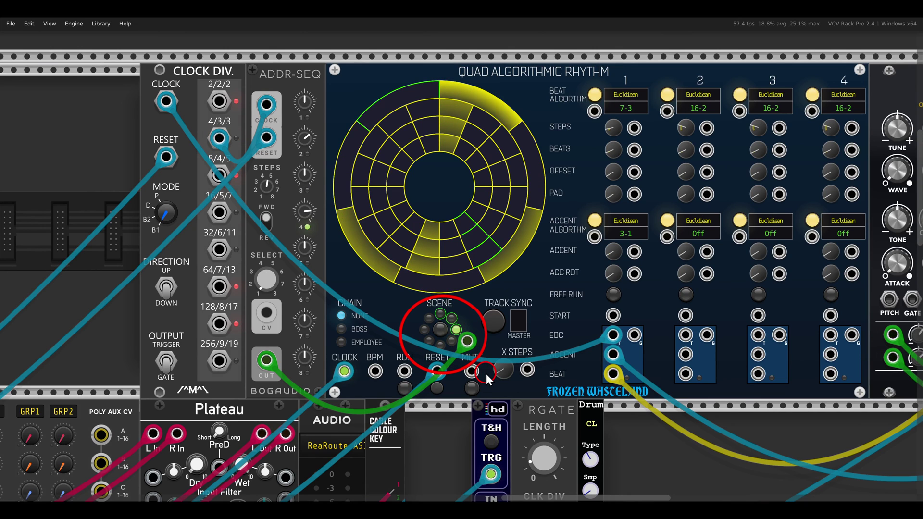
key(Escape)
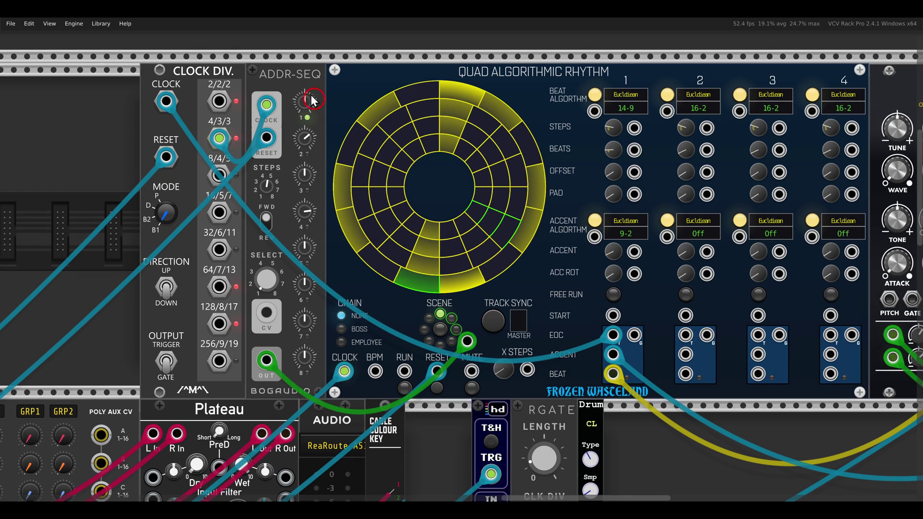
drag(239, 51, 337, 99)
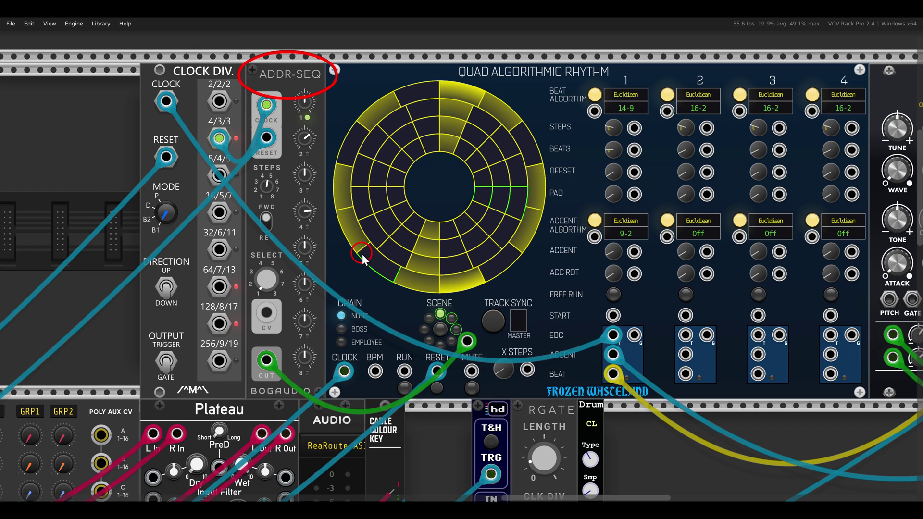
click(444, 184)
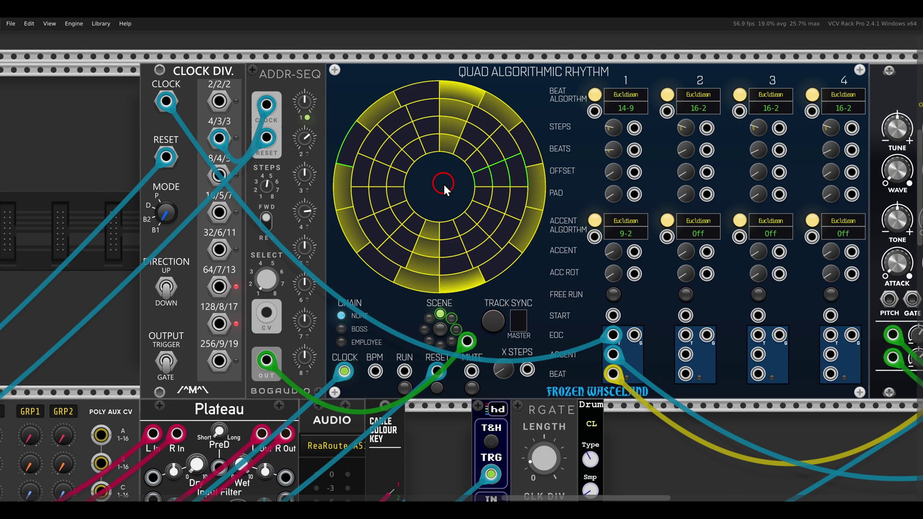
Step: Look over the Trummor percussion synthesizer with its ADSR EG and Prince of Perception delay, and unmute the MixMaster's KICK channel
scroll(443, 184, down, 2)
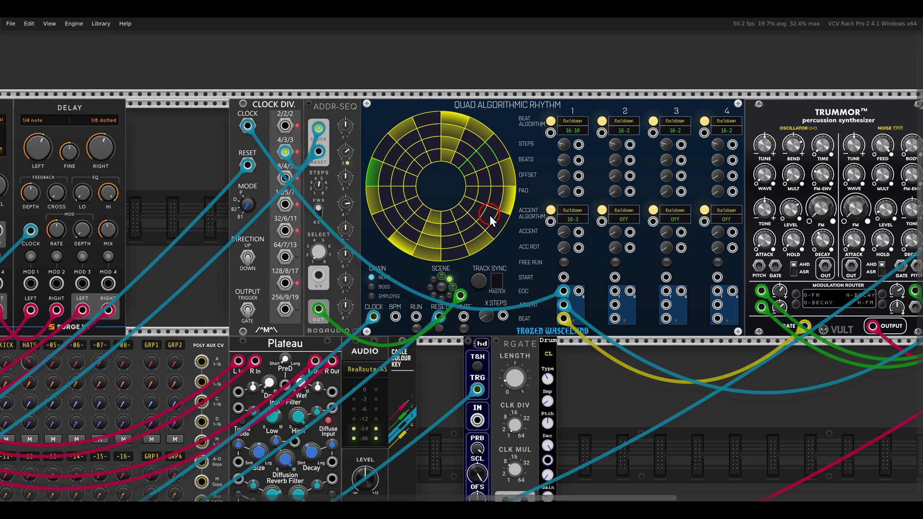
drag(655, 283, 392, 273)
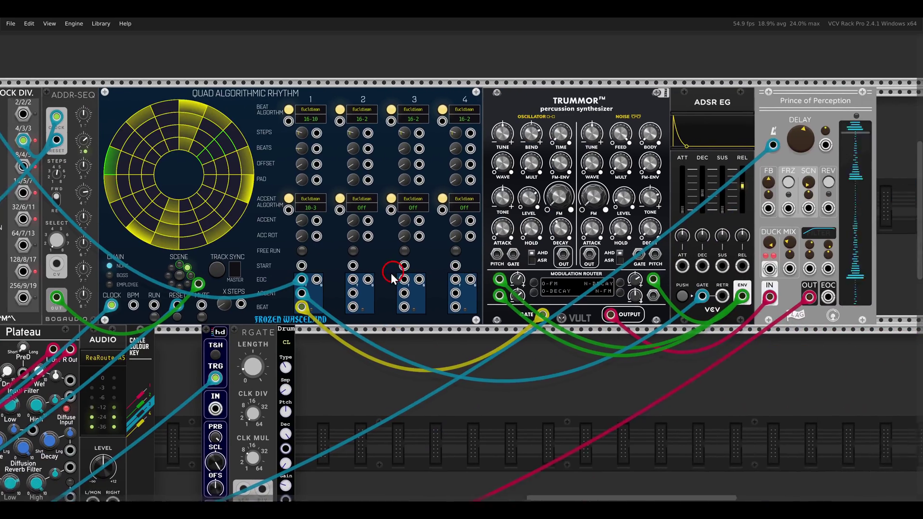
drag(491, 74, 614, 149)
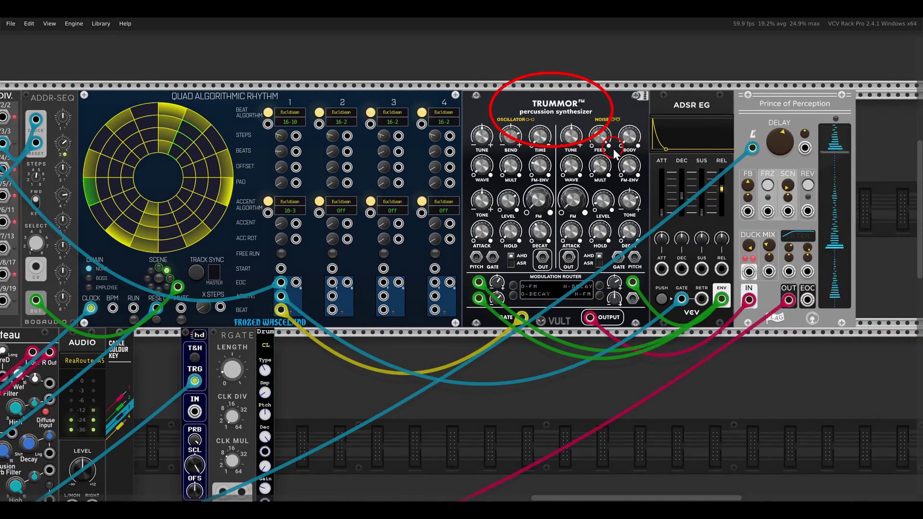
drag(128, 358, 641, 289)
drag(214, 334, 736, 276)
drag(417, 281, 544, 262)
click(239, 388)
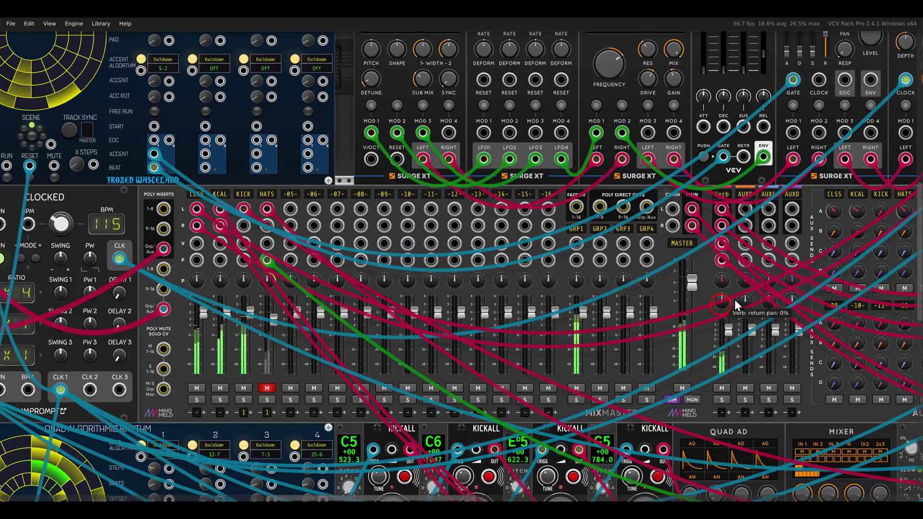
Step: Look over the T&H, RGATE and Drum modules below the scene-switched rhythm module, unmute the HATS channel, and view the whole patch
drag(765, 279, 240, 336)
scroll(240, 336, right, 2)
drag(302, 316, 346, 300)
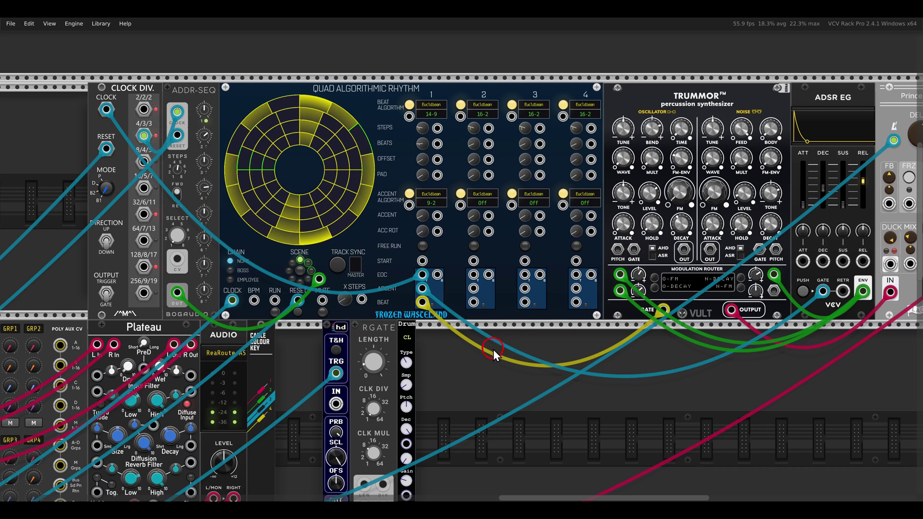
drag(474, 353, 581, 278)
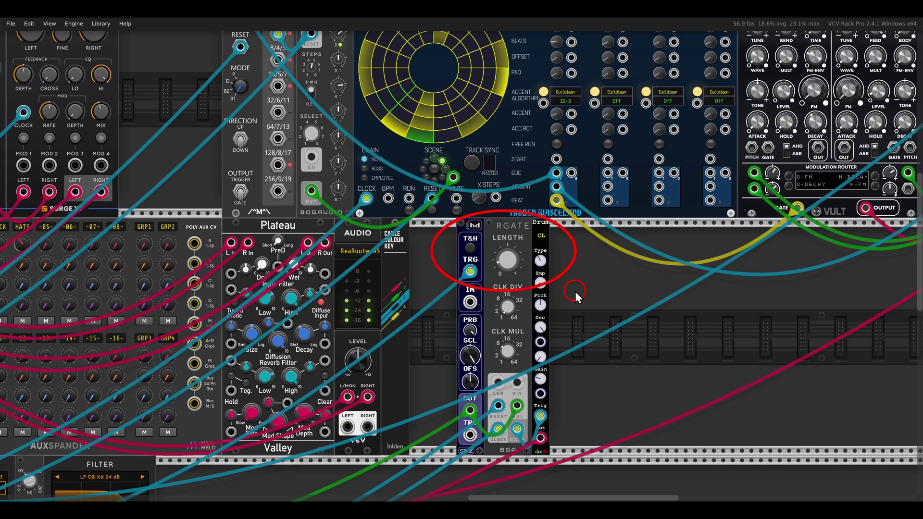
mouse_move(293, 315)
mouse_down()
mouse_move(730, 279)
mouse_move(713, 294)
mouse_up()
click(261, 357)
scroll(262, 358, down, 2)
scroll(262, 363, down, 3)
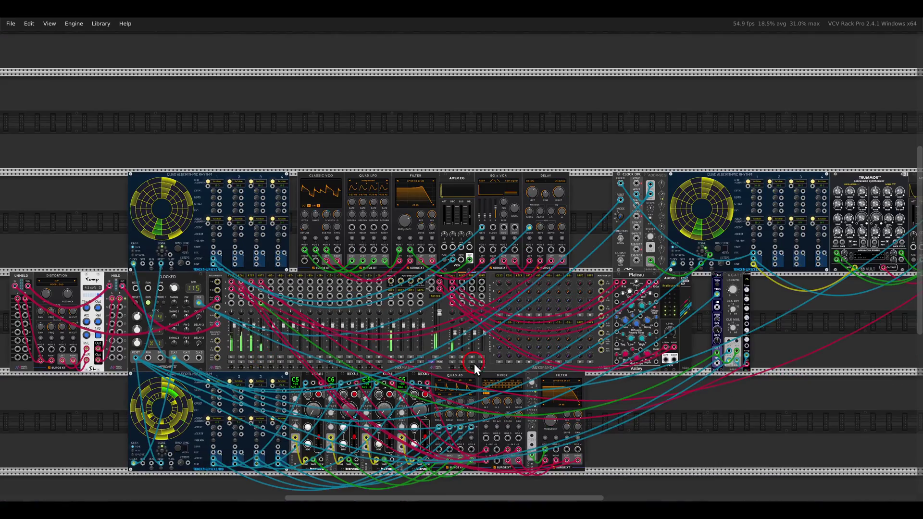
drag(474, 367, 401, 304)
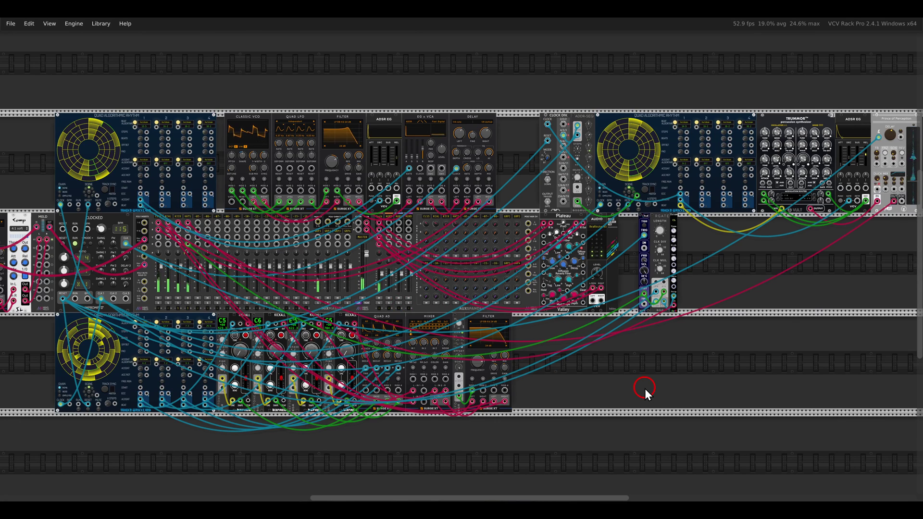